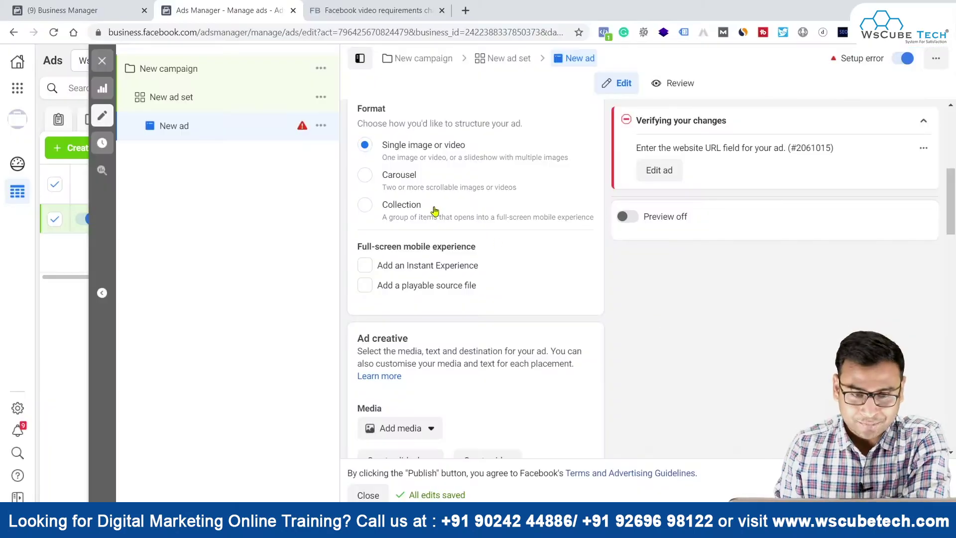
- Scroll to the Ad creative section and show the Add media options
{"action": "scroll", "coordinate": [402, 170], "scroll_direction": "up", "scroll_amount": 1}
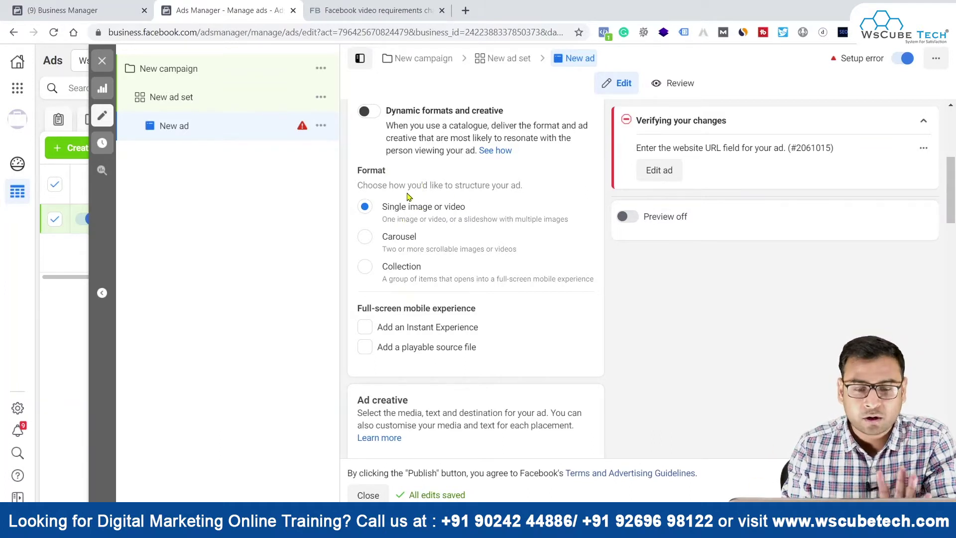
{"action": "scroll", "coordinate": [464, 249], "scroll_direction": "down", "scroll_amount": 1}
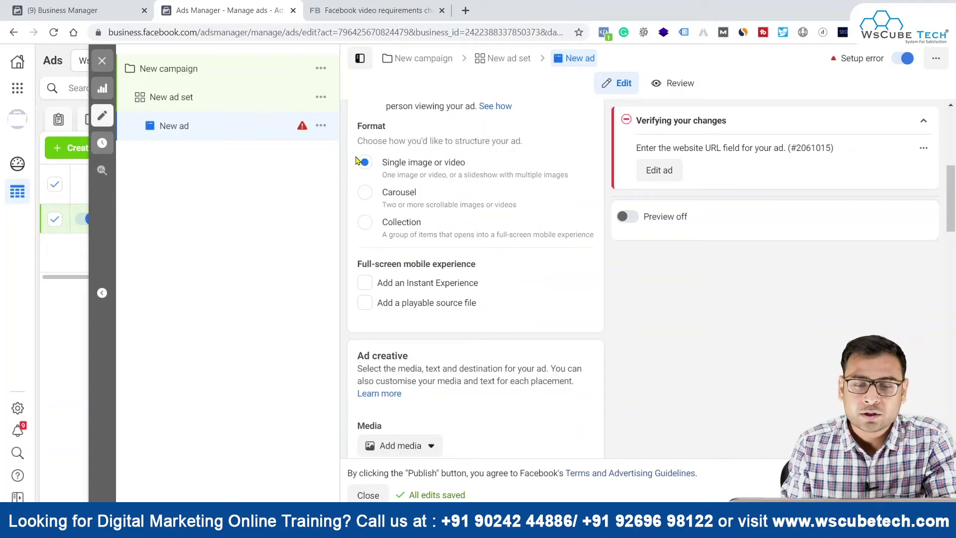
{"action": "scroll", "coordinate": [503, 308], "scroll_direction": "down", "scroll_amount": 3}
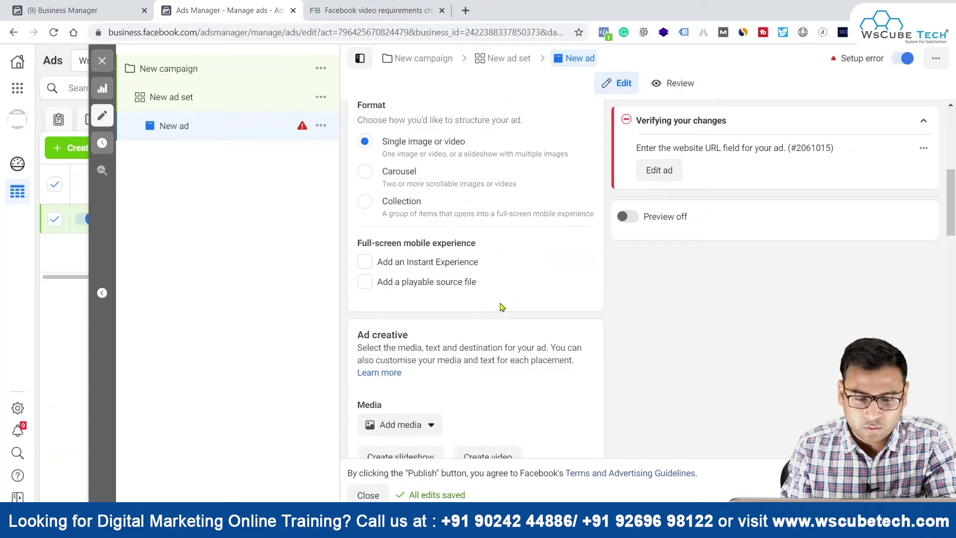
{"action": "left_click", "coordinate": [404, 308]}
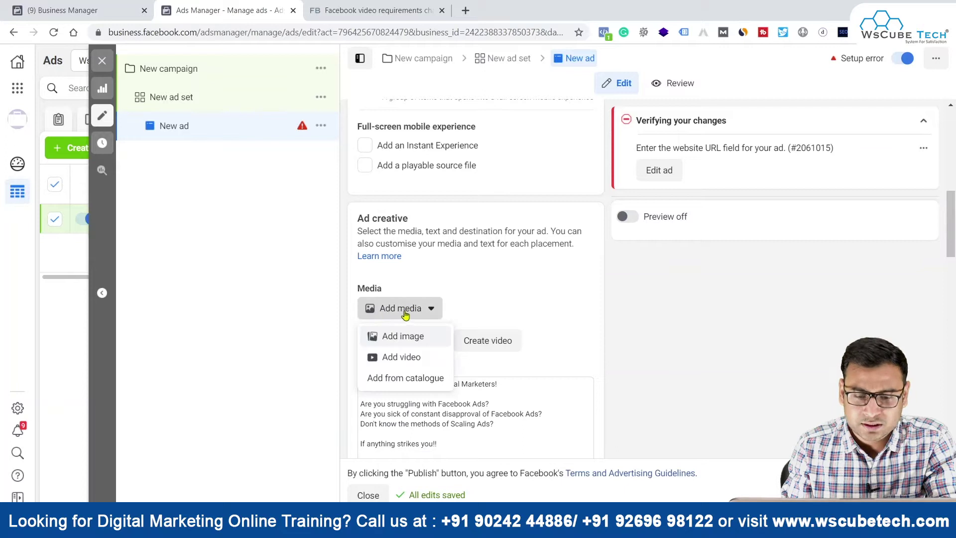
{"action": "left_click", "coordinate": [398, 359]}
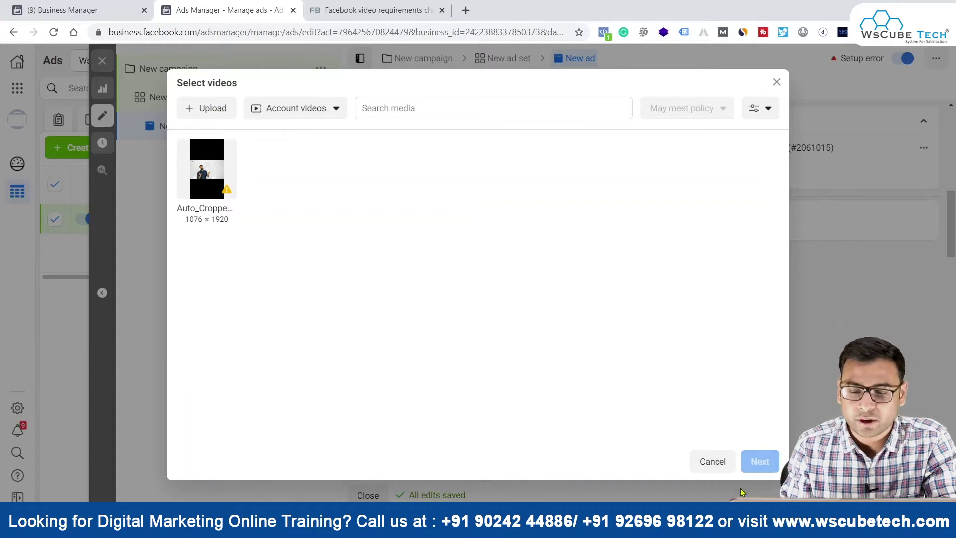
{"action": "left_click", "coordinate": [713, 461]}
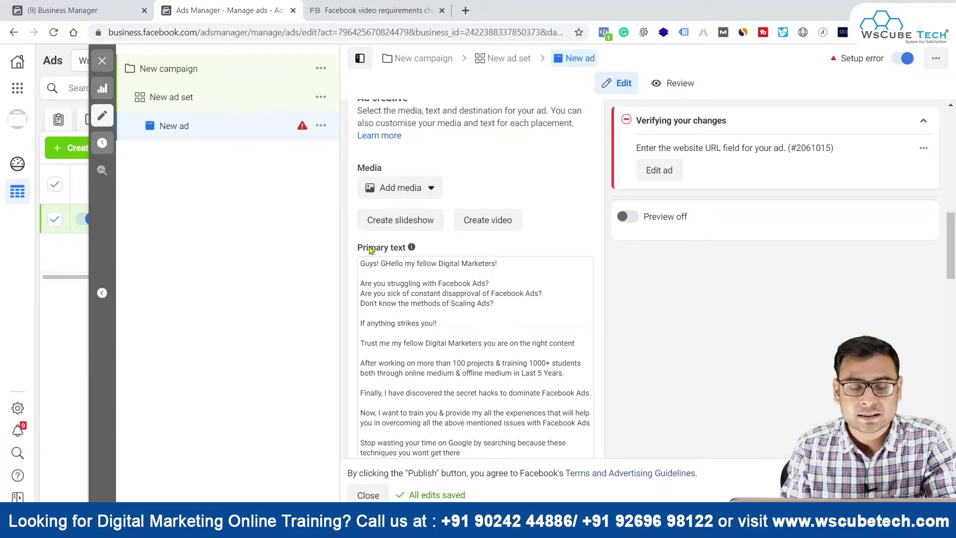
{"action": "scroll", "coordinate": [532, 280], "scroll_direction": "down", "scroll_amount": 3}
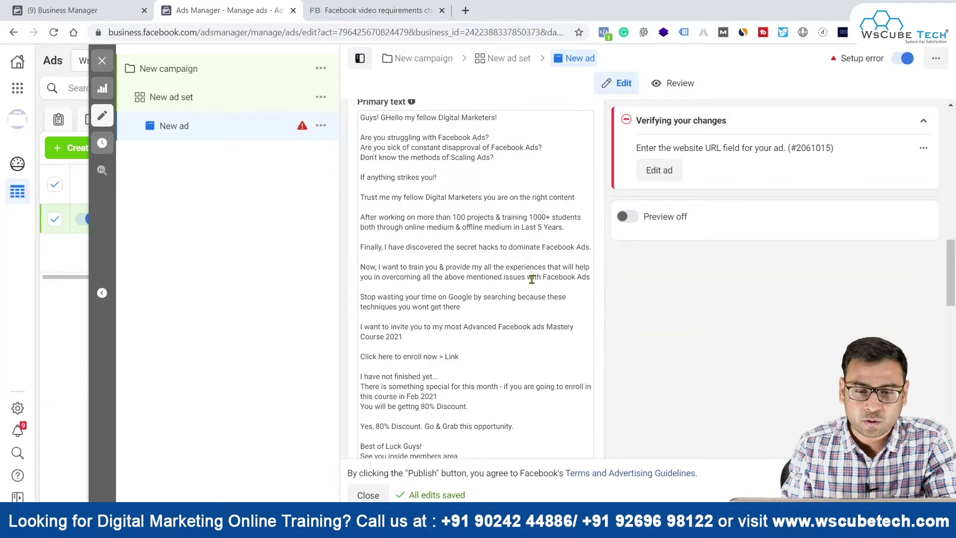
{"action": "scroll", "coordinate": [416, 155], "scroll_direction": "up", "scroll_amount": 1}
{"action": "scroll", "coordinate": [451, 237], "scroll_direction": "down", "scroll_amount": 9}
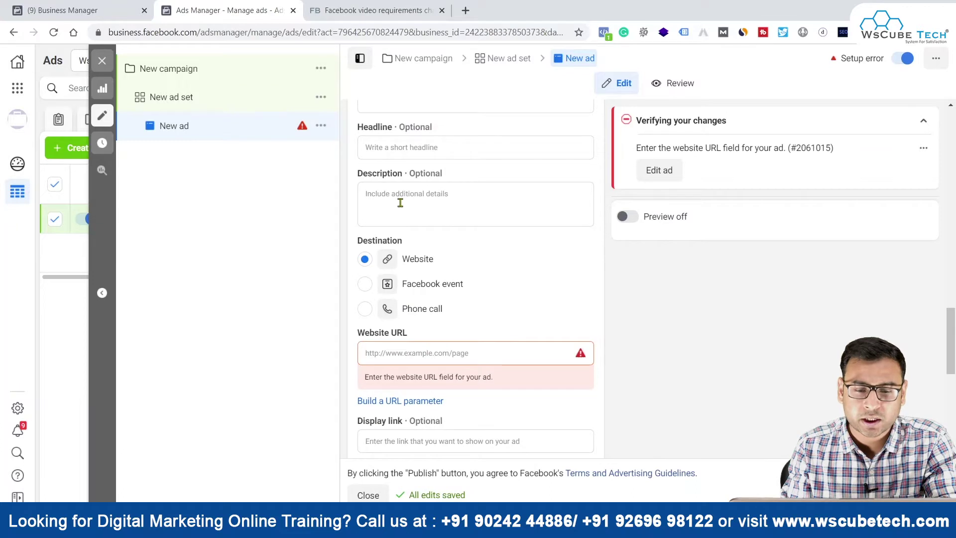
{"action": "scroll", "coordinate": [416, 308], "scroll_direction": "down", "scroll_amount": 3}
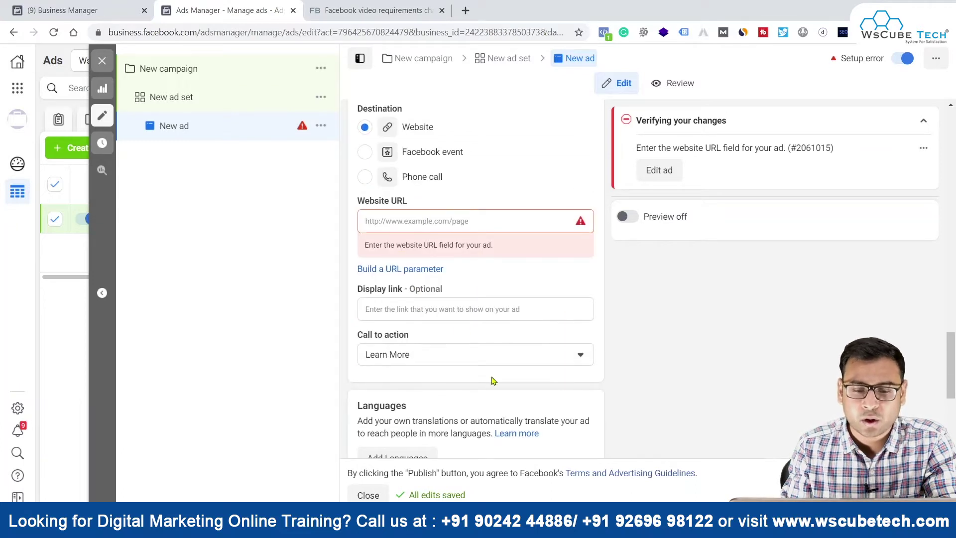
{"action": "scroll", "coordinate": [492, 382], "scroll_direction": "down", "scroll_amount": 2}
{"action": "scroll", "coordinate": [483, 284], "scroll_direction": "up", "scroll_amount": 2}
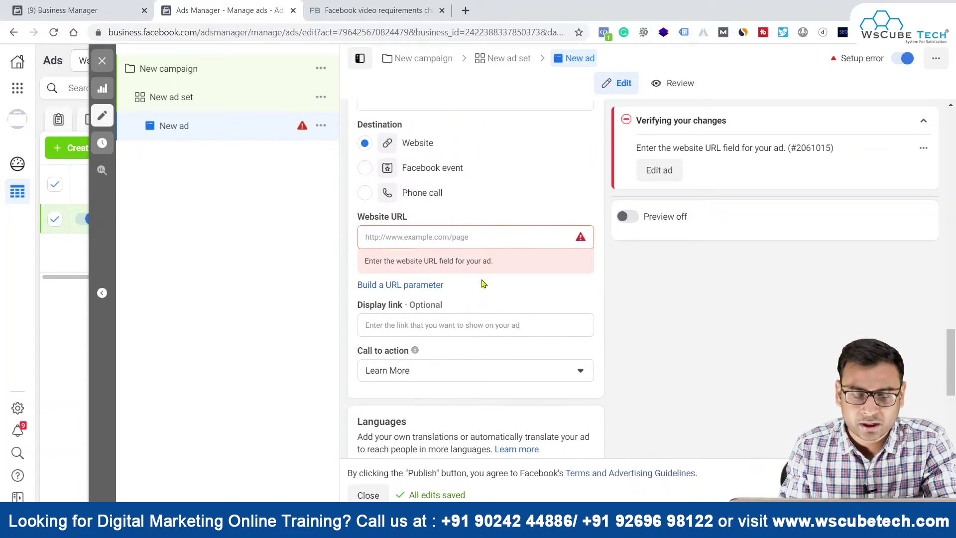
{"action": "scroll", "coordinate": [483, 284], "scroll_direction": "up", "scroll_amount": 15}
{"action": "scroll", "coordinate": [483, 283], "scroll_direction": "up", "scroll_amount": 4}
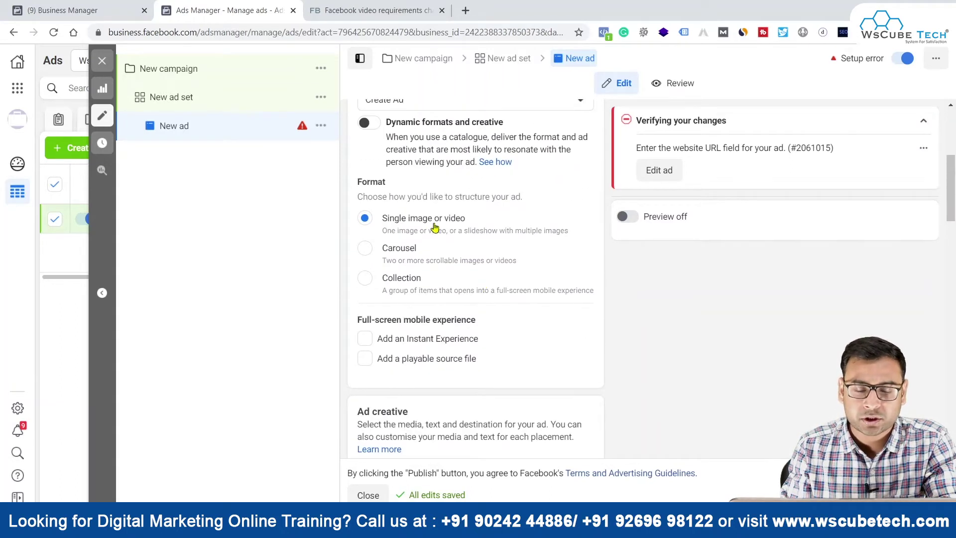
{"action": "scroll", "coordinate": [524, 406], "scroll_direction": "down", "scroll_amount": 4}
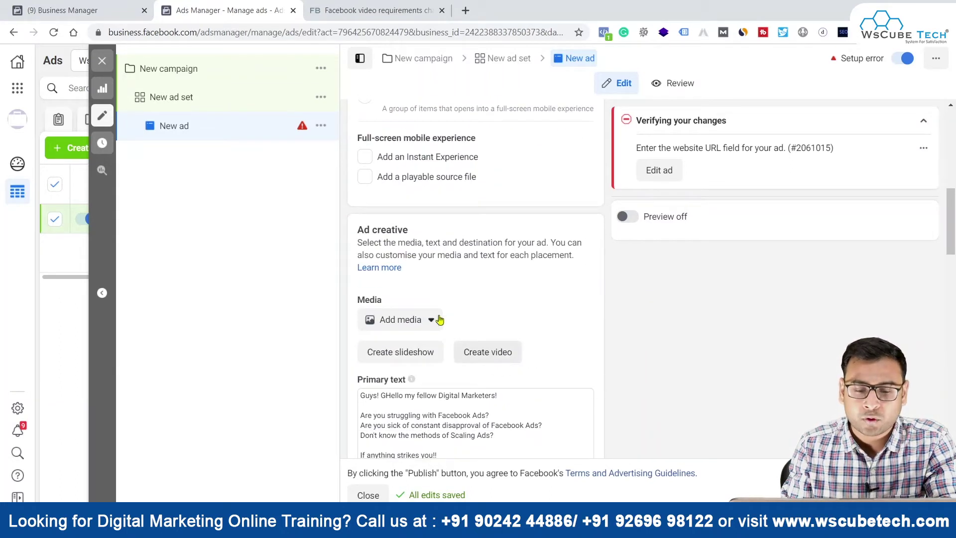
{"action": "left_click", "coordinate": [412, 324]}
- Add the account's video to the ad and check the Square (1:1) crop editor
{"action": "left_click", "coordinate": [402, 369]}
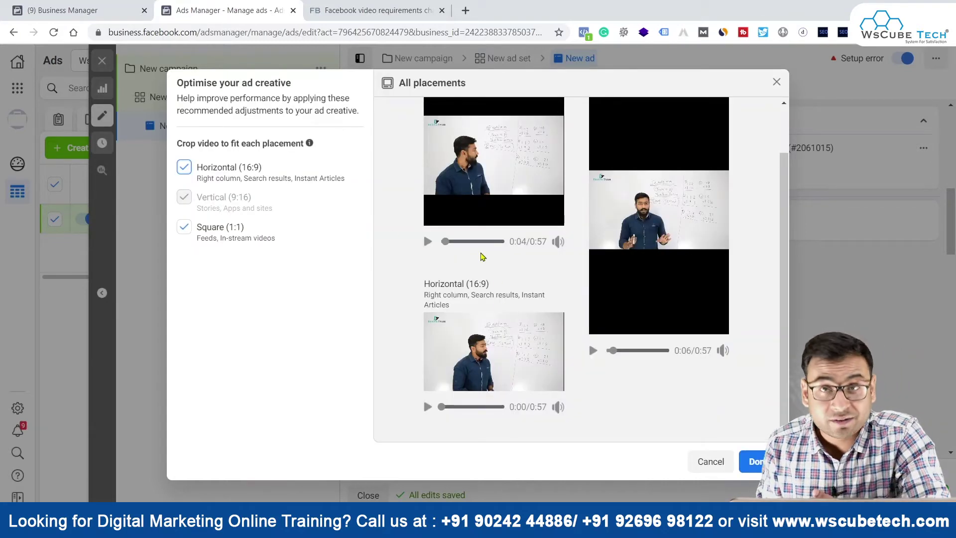
{"action": "scroll", "coordinate": [480, 256], "scroll_direction": "up", "scroll_amount": 1}
{"action": "mouse_move", "coordinate": [465, 158]}
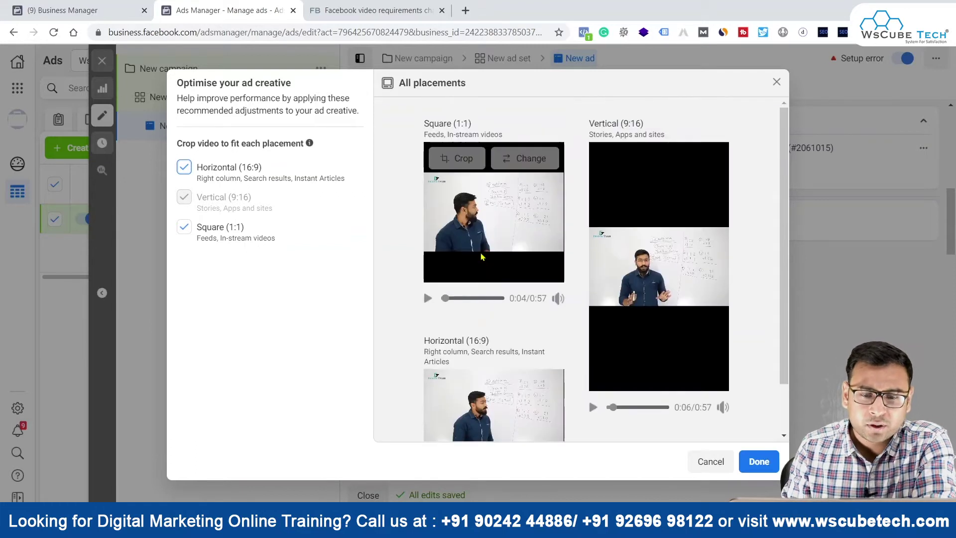
{"action": "left_click", "coordinate": [464, 158]}
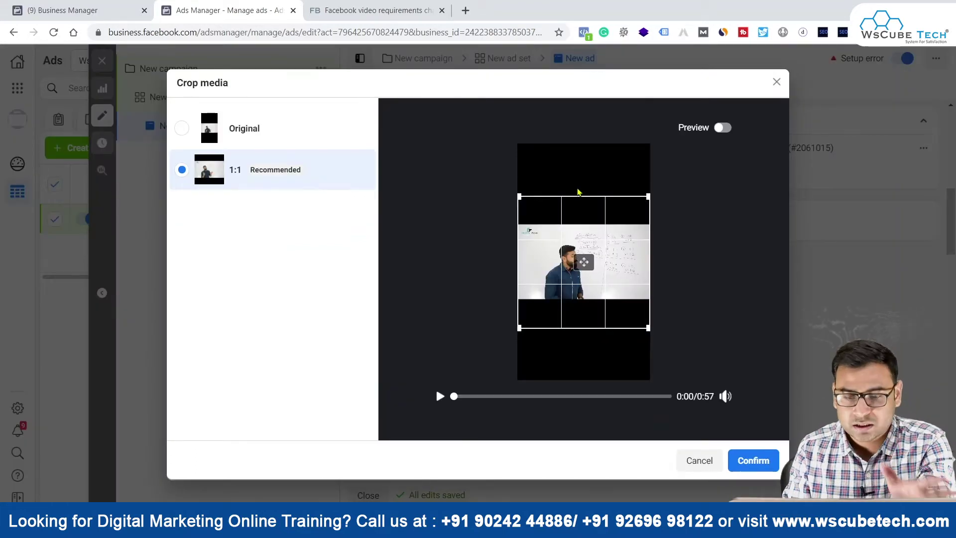
{"action": "left_click", "coordinate": [699, 461]}
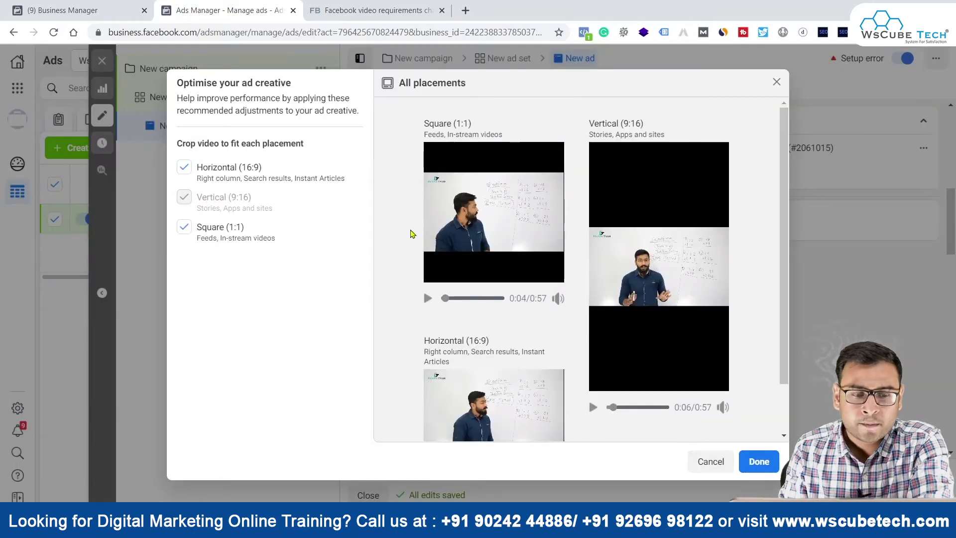
- Adjust the Square (1:1) crop frame back to full width and return to the previews
{"action": "mouse_move", "coordinate": [435, 193]}
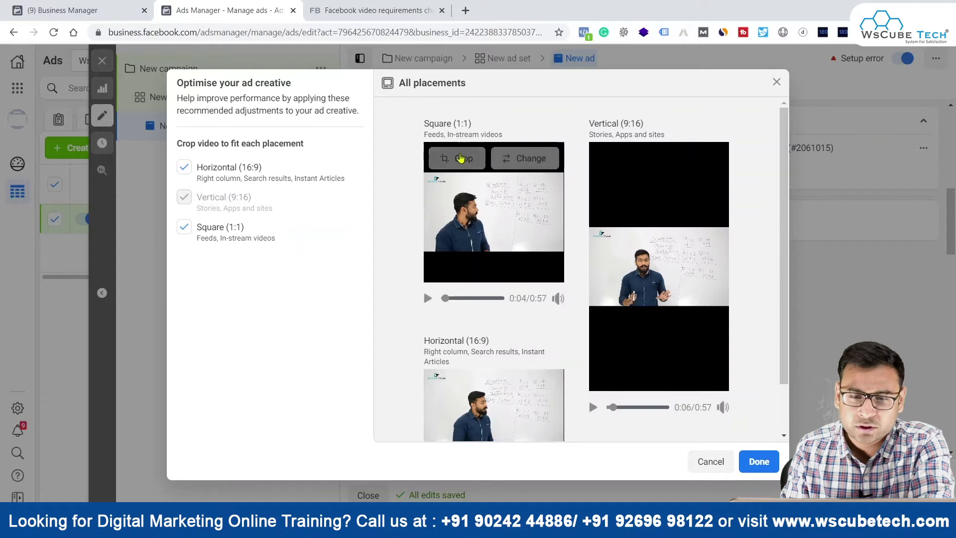
{"action": "left_click", "coordinate": [462, 158]}
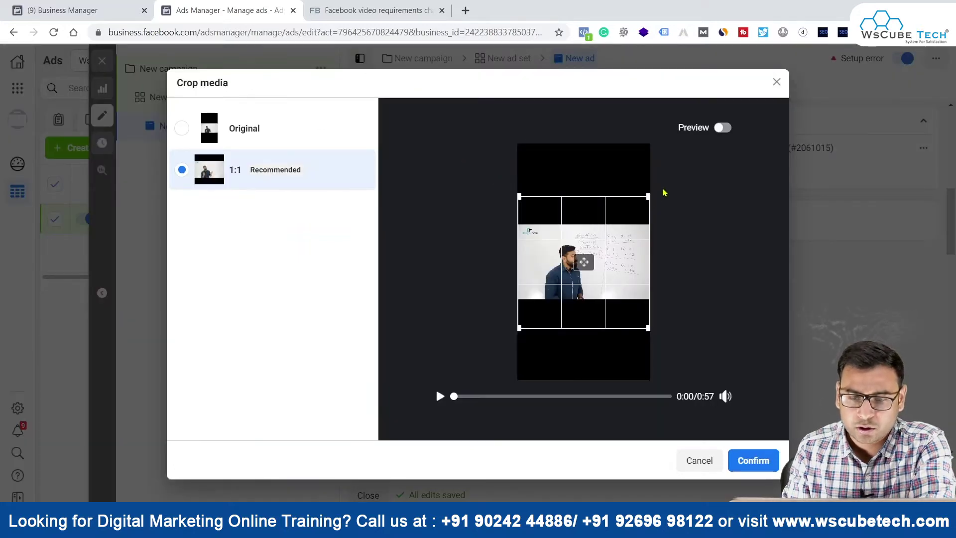
{"action": "left_click_drag", "start_coordinate": [648, 197], "coordinate": [636, 208]}
{"action": "left_click_drag", "start_coordinate": [608, 254], "coordinate": [609, 254]}
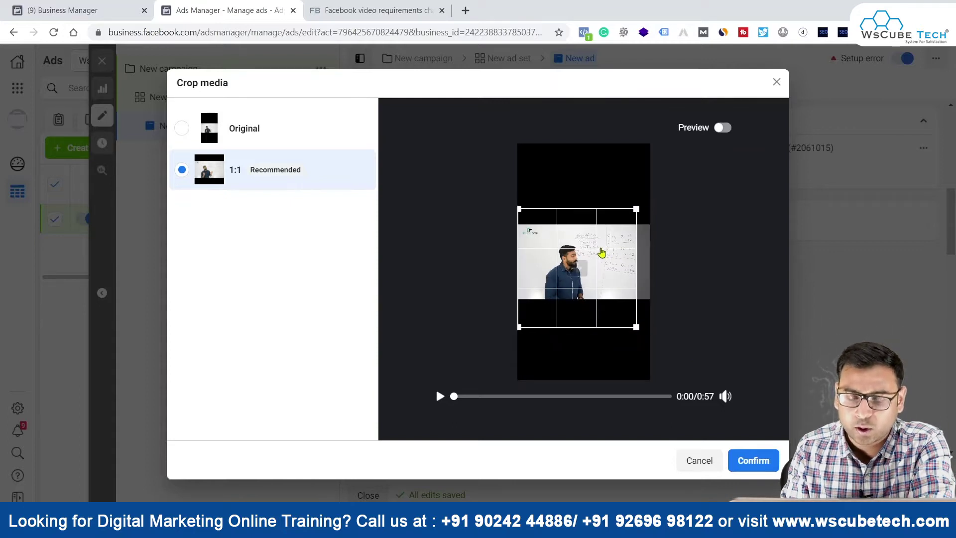
{"action": "left_click_drag", "start_coordinate": [637, 207], "coordinate": [666, 200]}
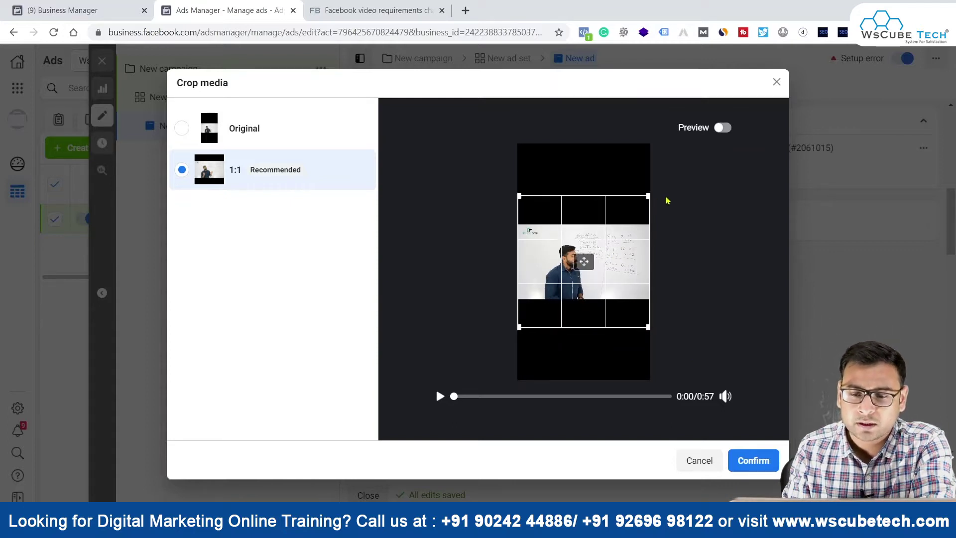
{"action": "left_click", "coordinate": [699, 461]}
{"action": "mouse_move", "coordinate": [498, 163]}
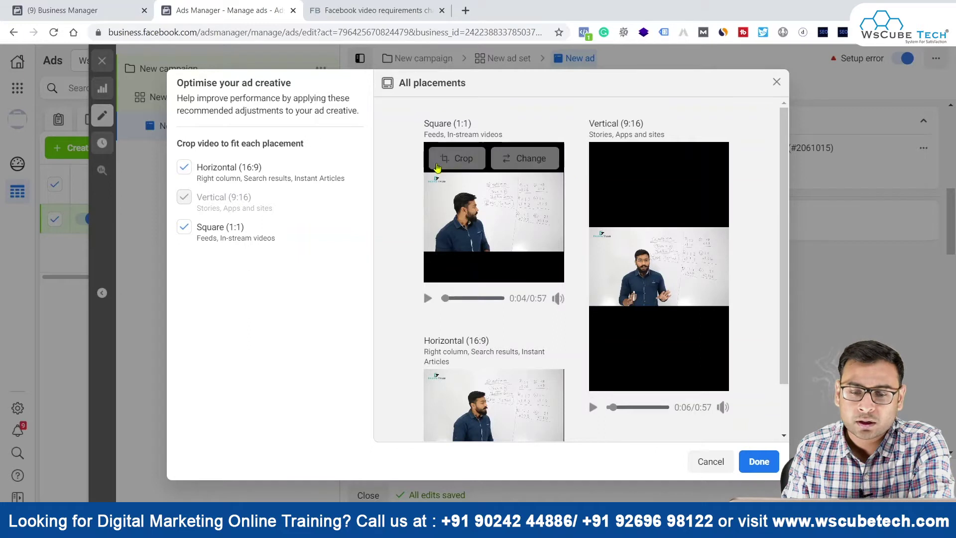
- Review the Horizontal, Vertical and Square crop previews, leaving all three ticked
{"action": "mouse_move", "coordinate": [425, 273]}
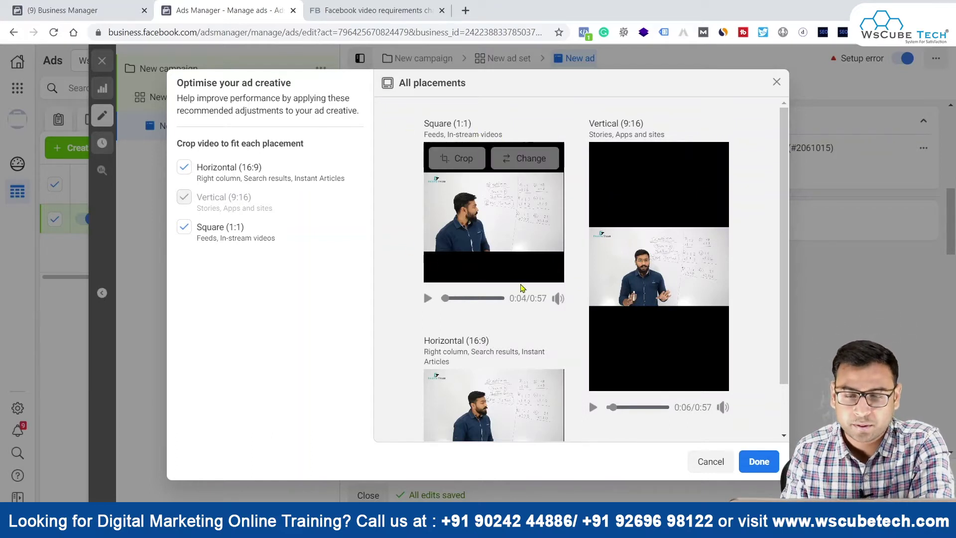
{"action": "mouse_move", "coordinate": [637, 180]}
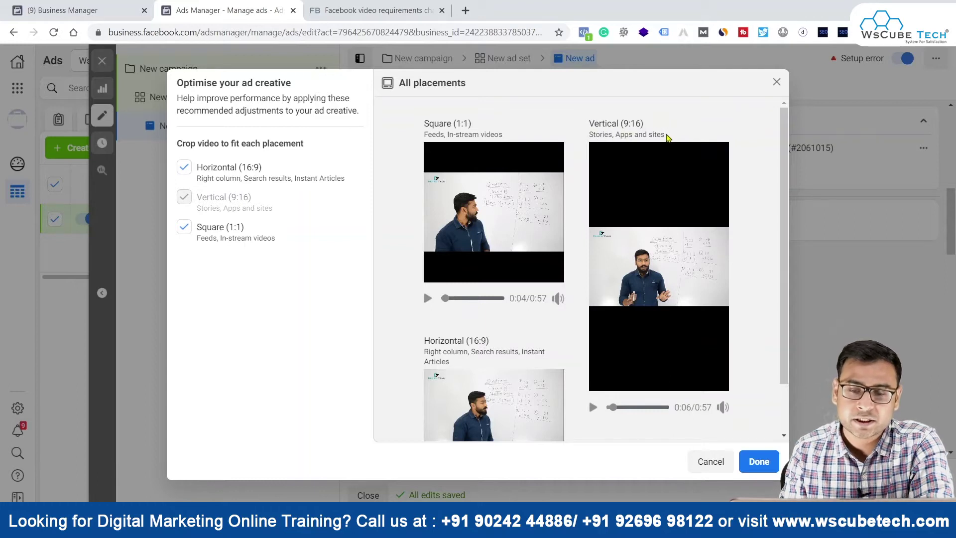
{"action": "mouse_move", "coordinate": [663, 165]}
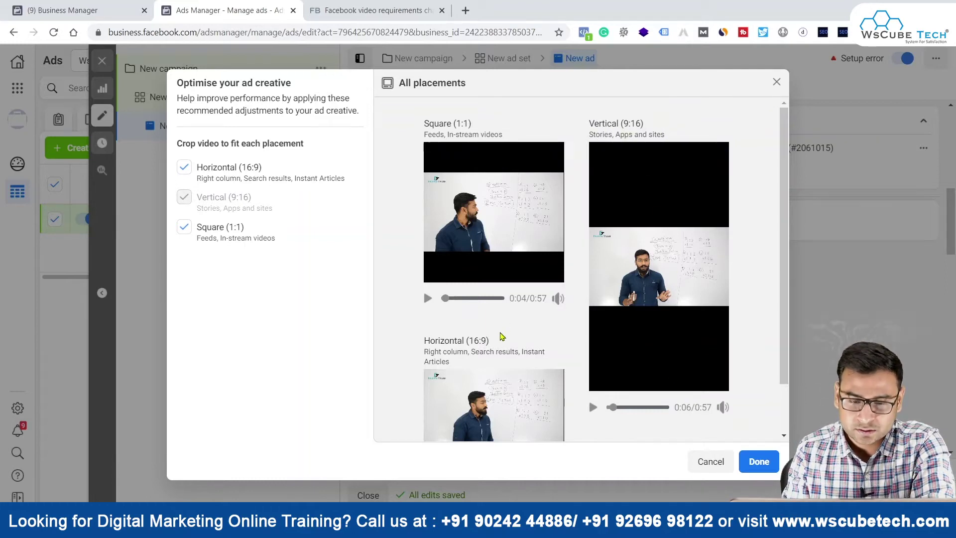
{"action": "scroll", "coordinate": [438, 374], "scroll_direction": "down", "scroll_amount": 1}
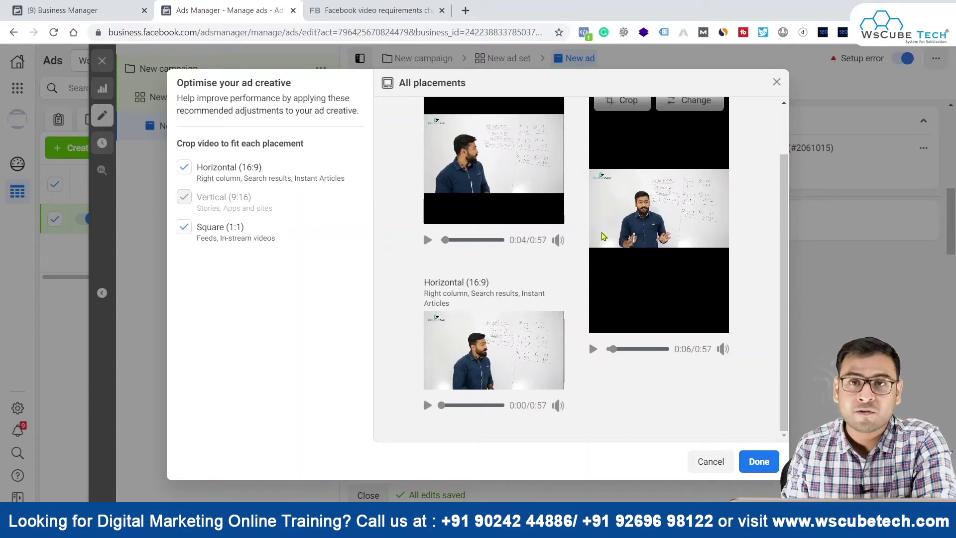
{"action": "scroll", "coordinate": [504, 116], "scroll_direction": "up", "scroll_amount": 1}
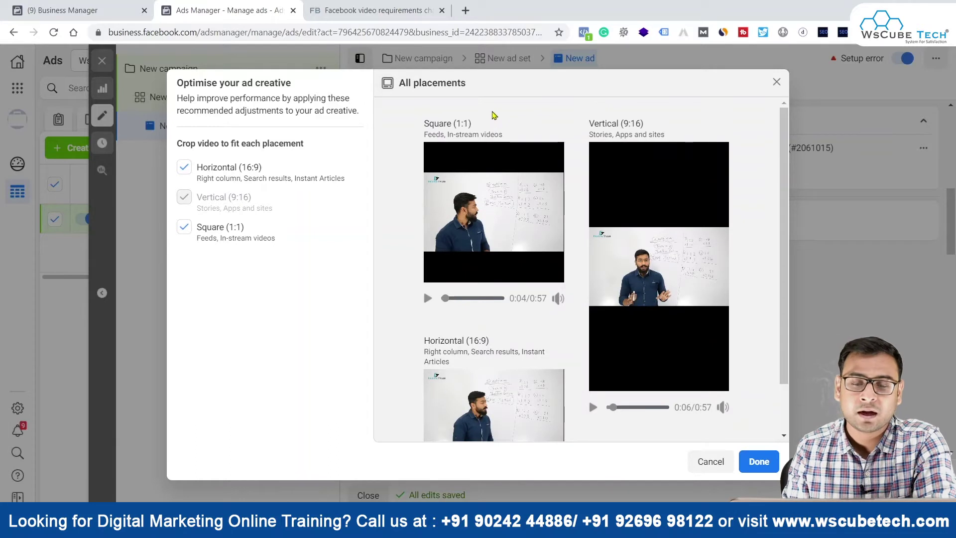
{"action": "mouse_move", "coordinate": [646, 342]}
{"action": "scroll", "coordinate": [646, 342], "scroll_direction": "down", "scroll_amount": 2}
- Accept the crops and open editing for the 7 Feeds, In-stream videos placements
{"action": "left_click", "coordinate": [759, 462]}
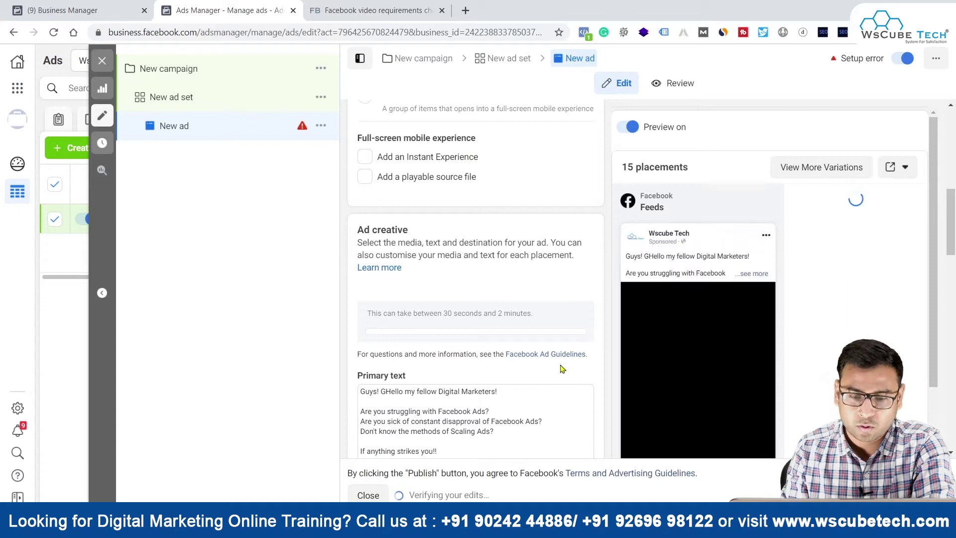
{"action": "scroll", "coordinate": [561, 364], "scroll_direction": "down", "scroll_amount": 2}
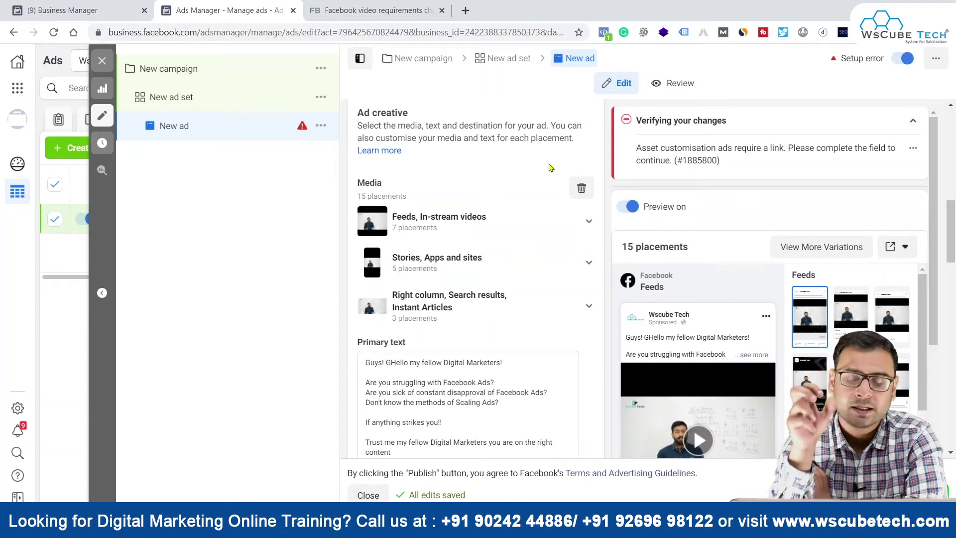
{"action": "scroll", "coordinate": [548, 269], "scroll_direction": "down", "scroll_amount": 10}
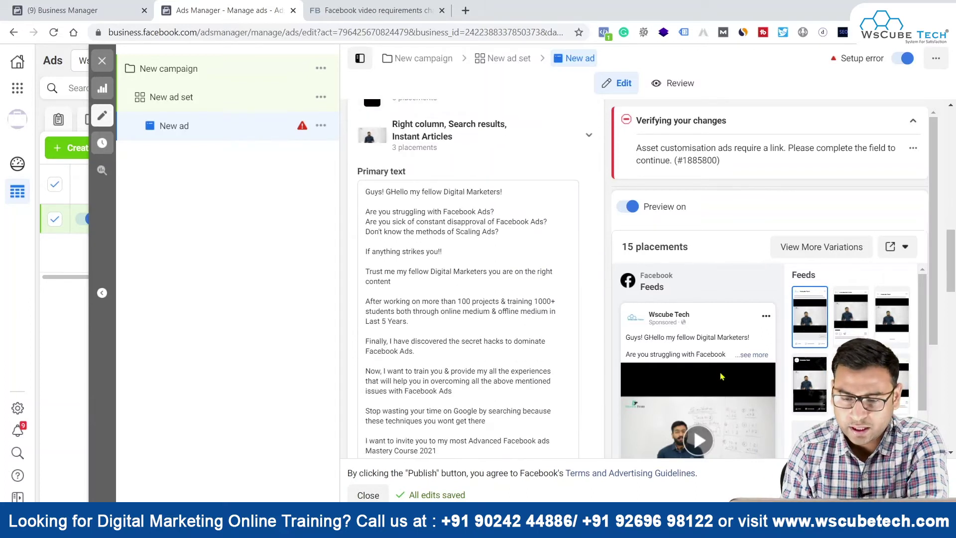
{"action": "scroll", "coordinate": [723, 376], "scroll_direction": "down", "scroll_amount": 3}
{"action": "scroll", "coordinate": [461, 281], "scroll_direction": "up", "scroll_amount": 10}
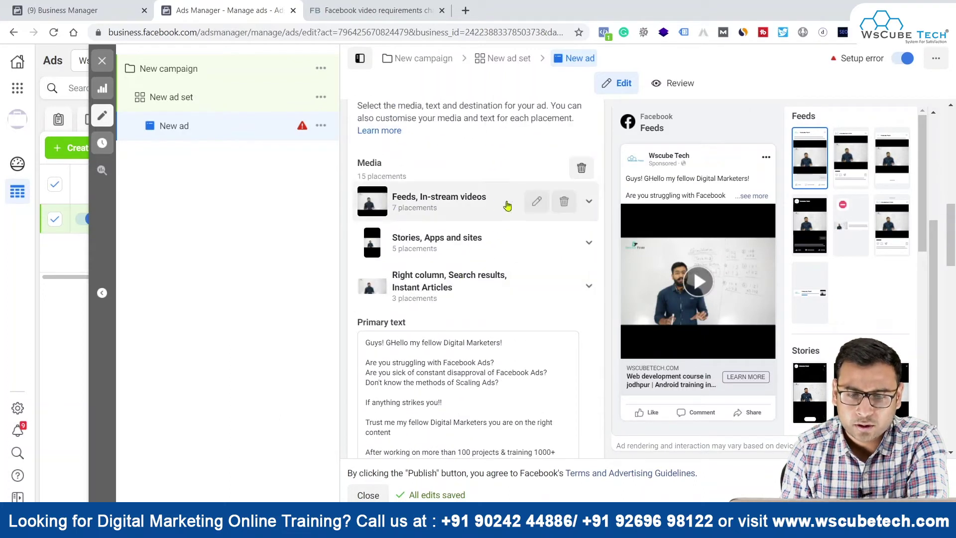
{"action": "left_click", "coordinate": [590, 203]}
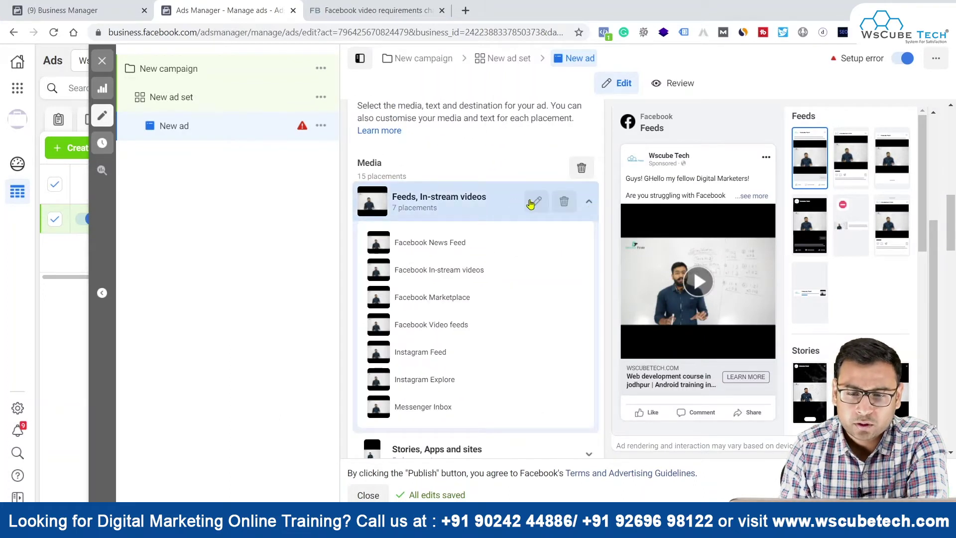
{"action": "left_click", "coordinate": [551, 204]}
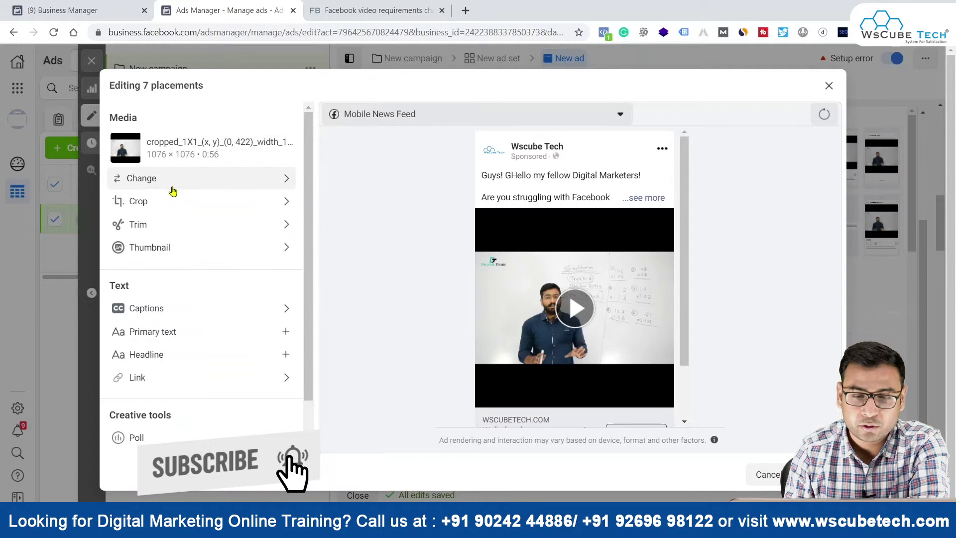
- Look through the video's Crop, Change and Trim options, then open Thumbnail settings
{"action": "left_click", "coordinate": [149, 201]}
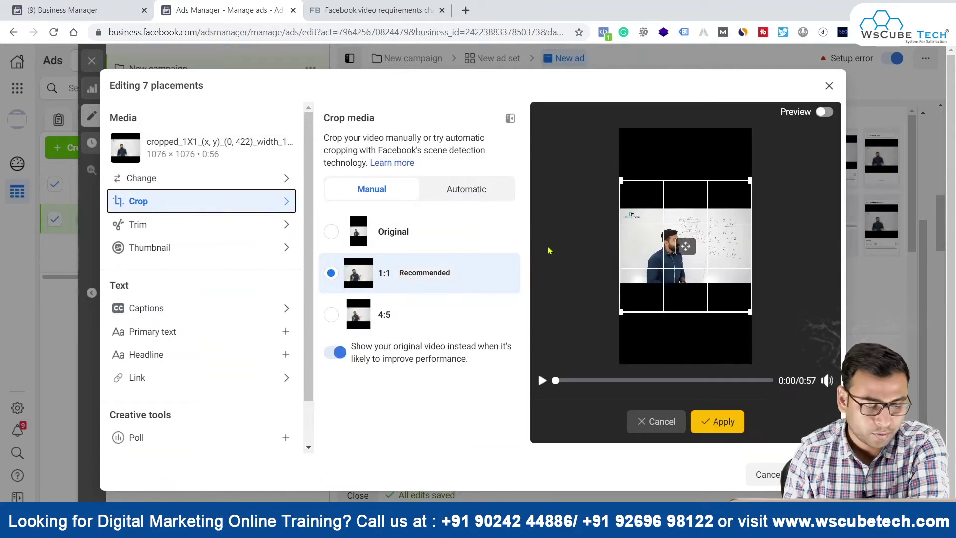
{"action": "left_click", "coordinate": [177, 182]}
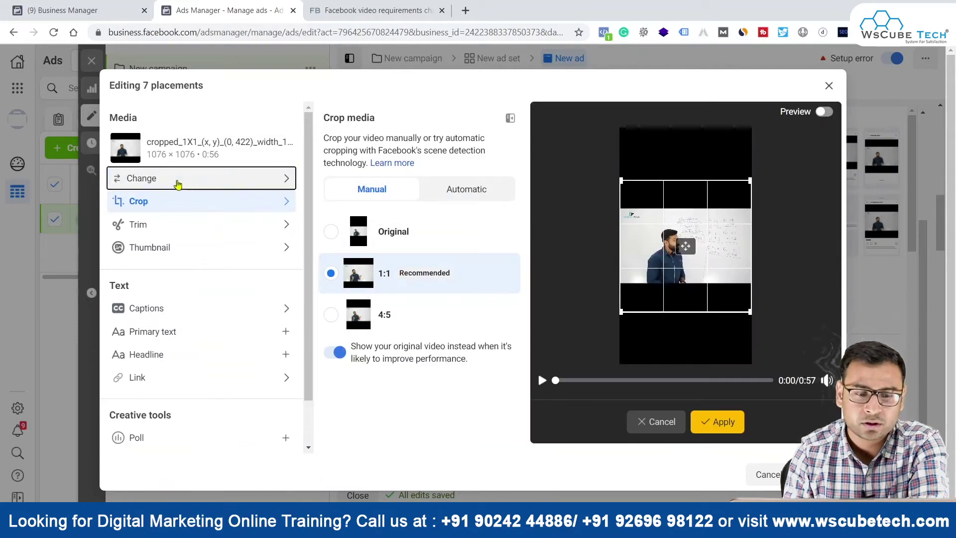
{"action": "left_click", "coordinate": [191, 212]}
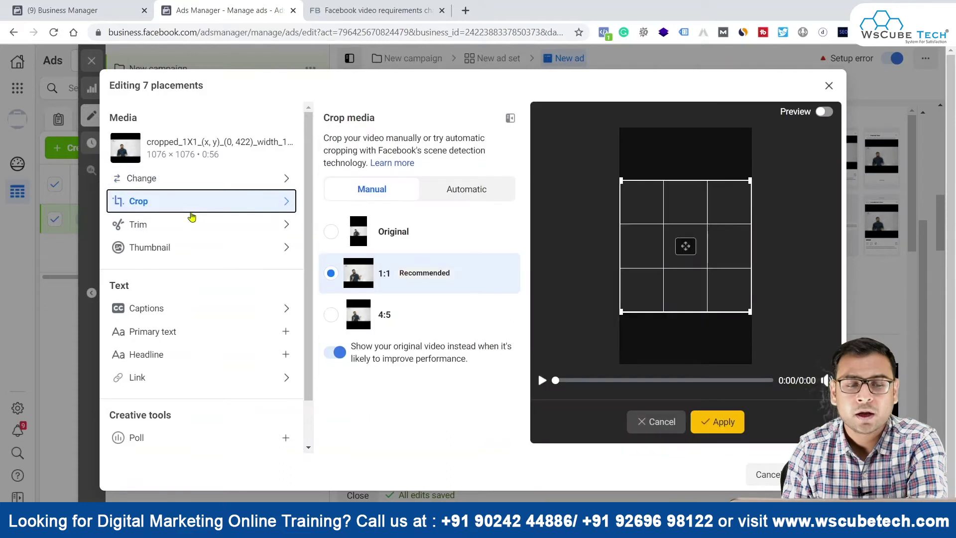
{"action": "left_click", "coordinate": [180, 234]}
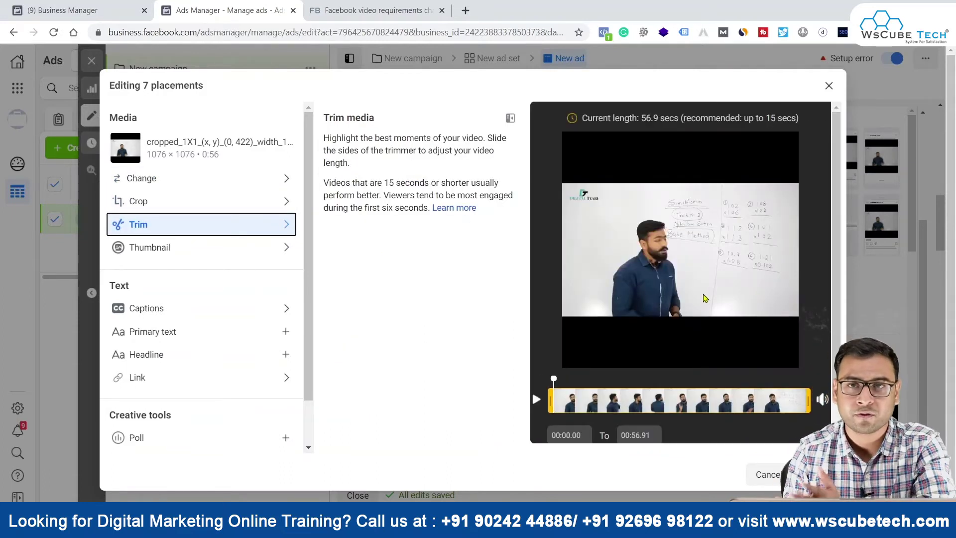
{"action": "left_click", "coordinate": [201, 246]}
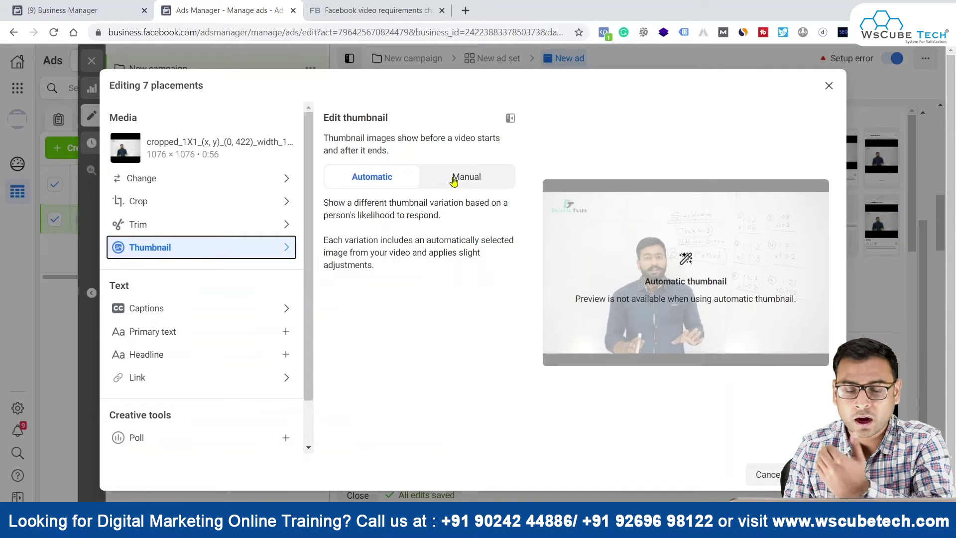
- Set the thumbnail to Manual and pick the frame with the presenter's hands raised
{"action": "left_click", "coordinate": [454, 179]}
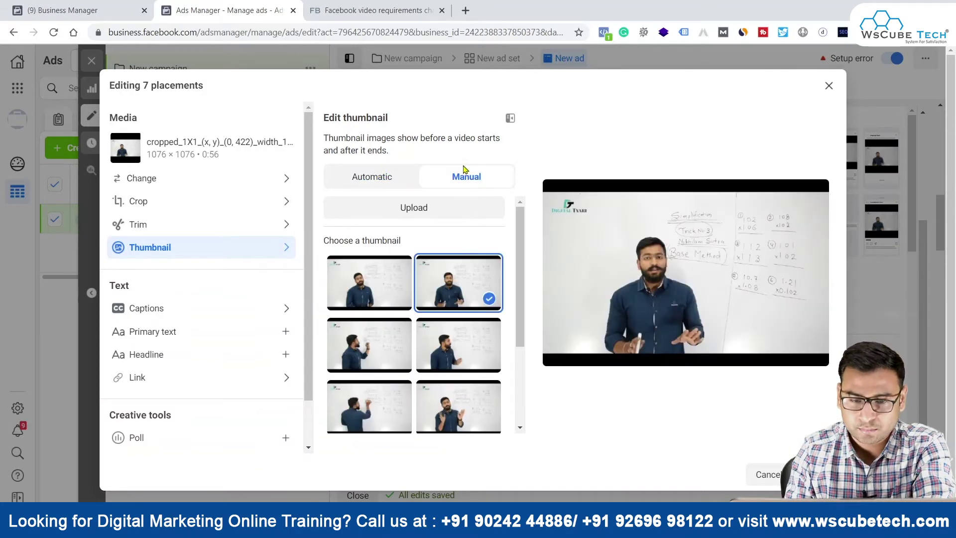
{"action": "left_click", "coordinate": [359, 269]}
{"action": "left_click", "coordinate": [372, 357]}
{"action": "left_click", "coordinate": [374, 411]}
{"action": "left_click", "coordinate": [449, 418]}
{"action": "scroll", "coordinate": [449, 417], "scroll_direction": "down", "scroll_amount": 3}
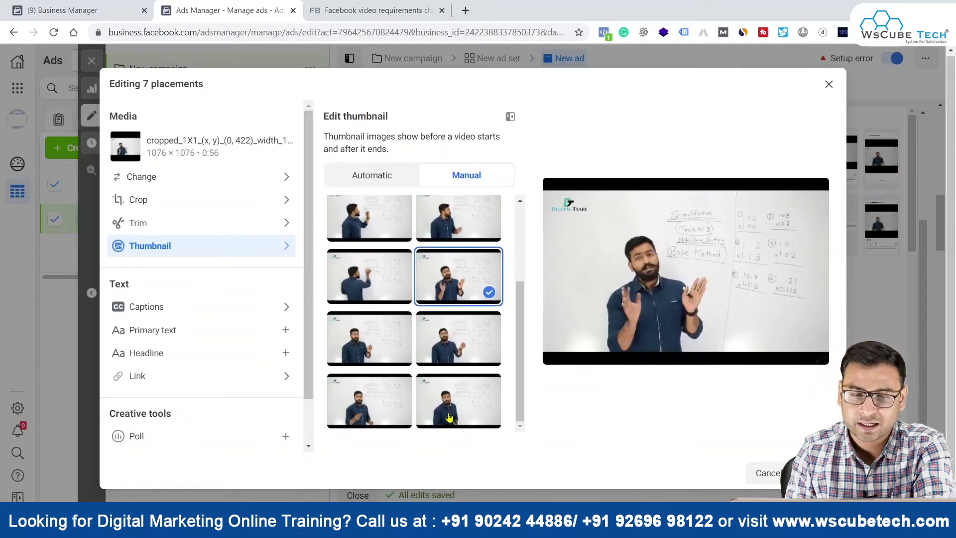
{"action": "scroll", "coordinate": [413, 314], "scroll_direction": "up", "scroll_amount": 3}
{"action": "left_click", "coordinate": [357, 177]}
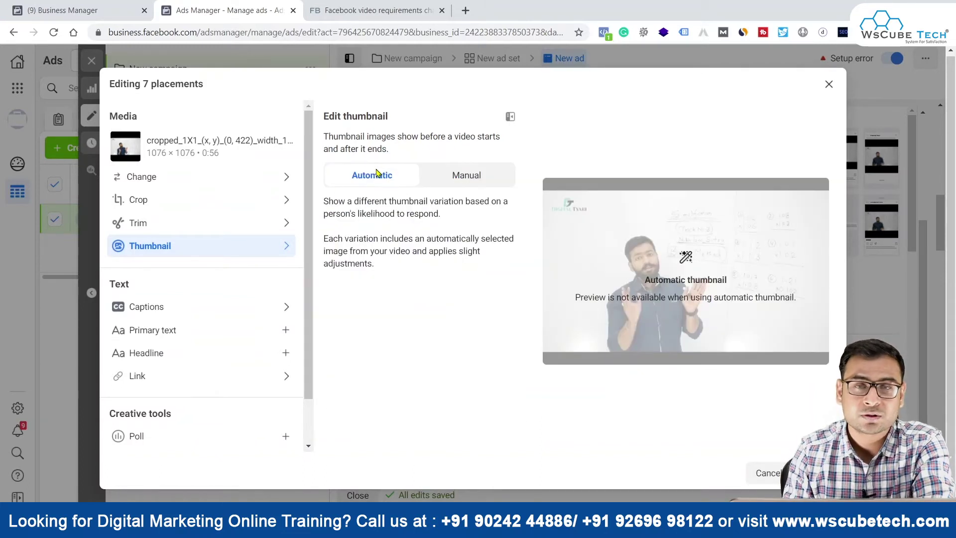
{"action": "left_click", "coordinate": [452, 186]}
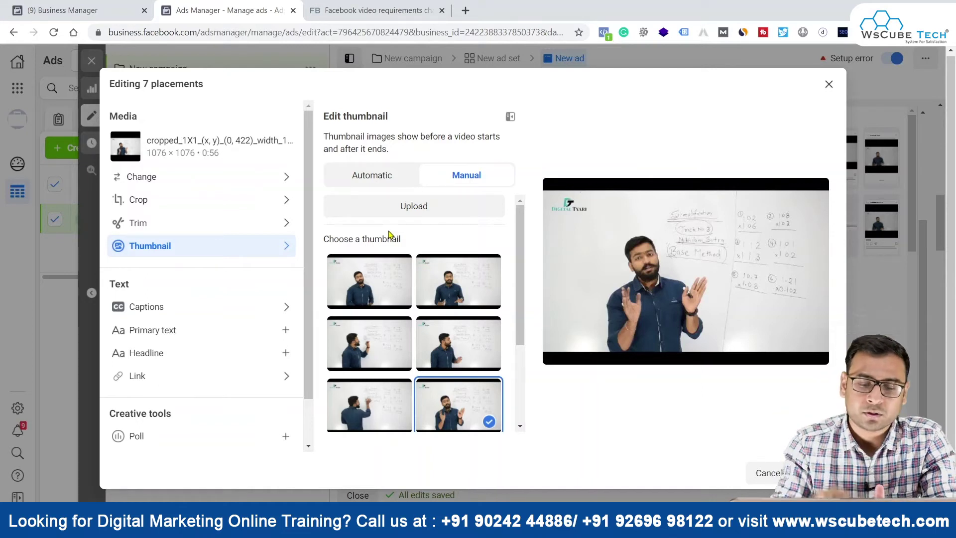
- Bring up the video Captions settings
{"action": "scroll", "coordinate": [389, 235], "scroll_direction": "down", "scroll_amount": 3}
{"action": "scroll", "coordinate": [413, 266], "scroll_direction": "up", "scroll_amount": 3}
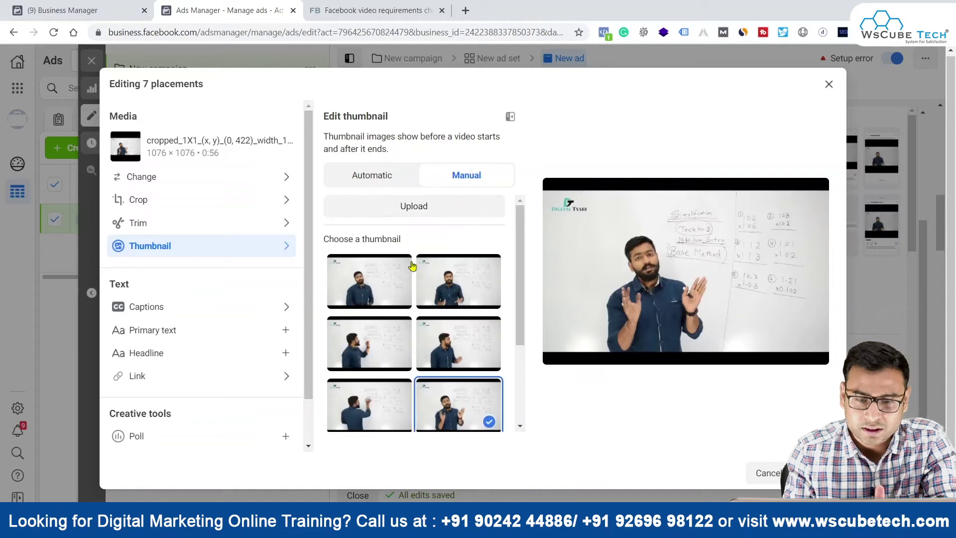
{"action": "scroll", "coordinate": [418, 269], "scroll_direction": "down", "scroll_amount": 2}
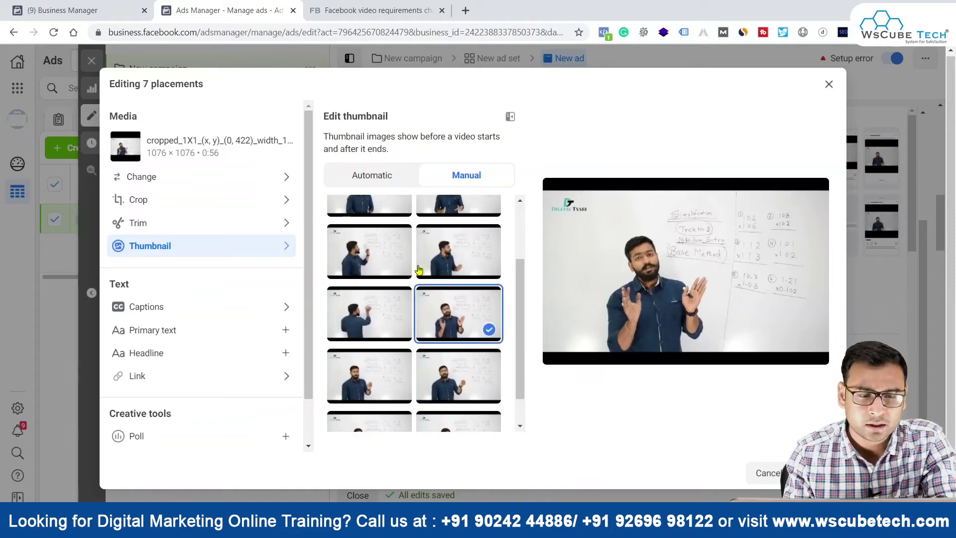
{"action": "left_click", "coordinate": [144, 314]}
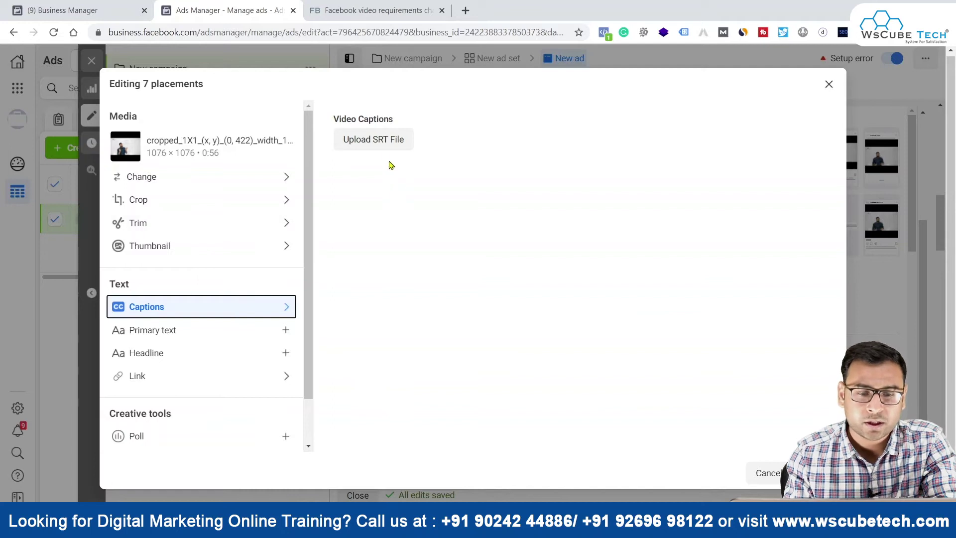
- Cancel an SRT caption upload, review primary text, headline and link, then add a Poll
{"action": "left_click", "coordinate": [384, 142]}
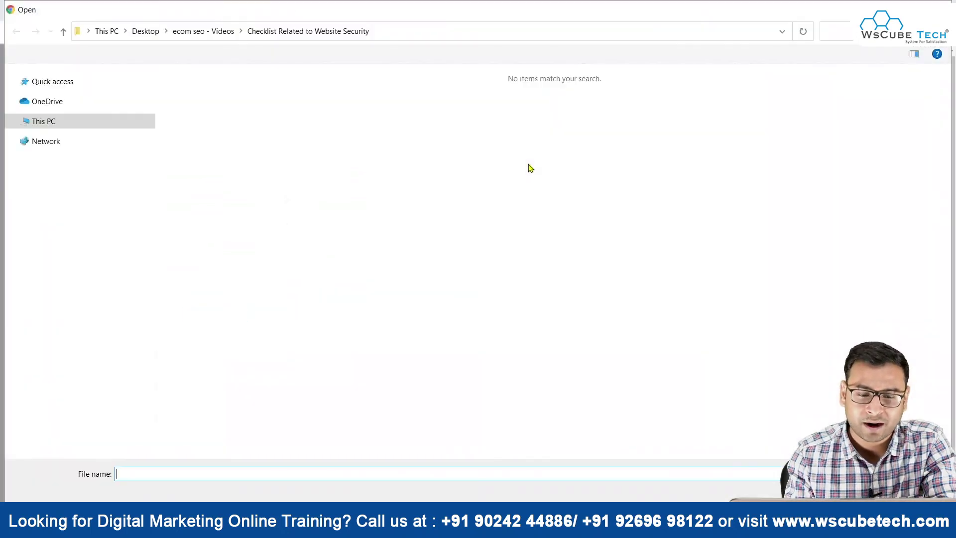
{"action": "key", "text": "Escape"}
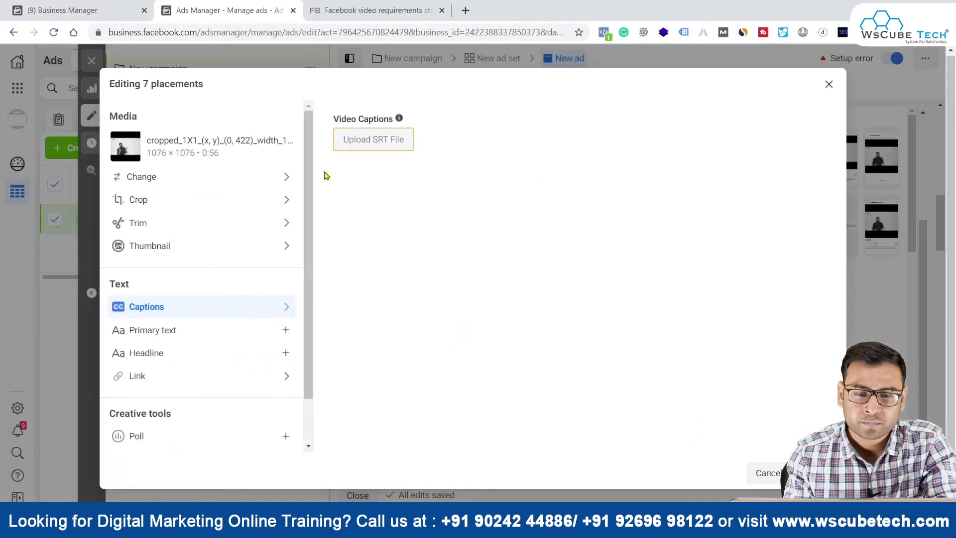
{"action": "left_click", "coordinate": [180, 333]}
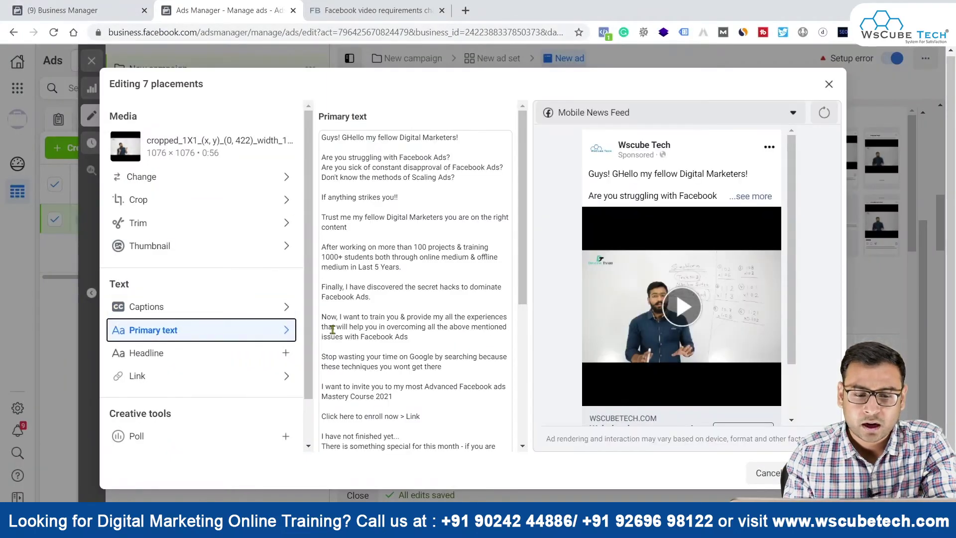
{"action": "scroll", "coordinate": [393, 329], "scroll_direction": "down", "scroll_amount": 5}
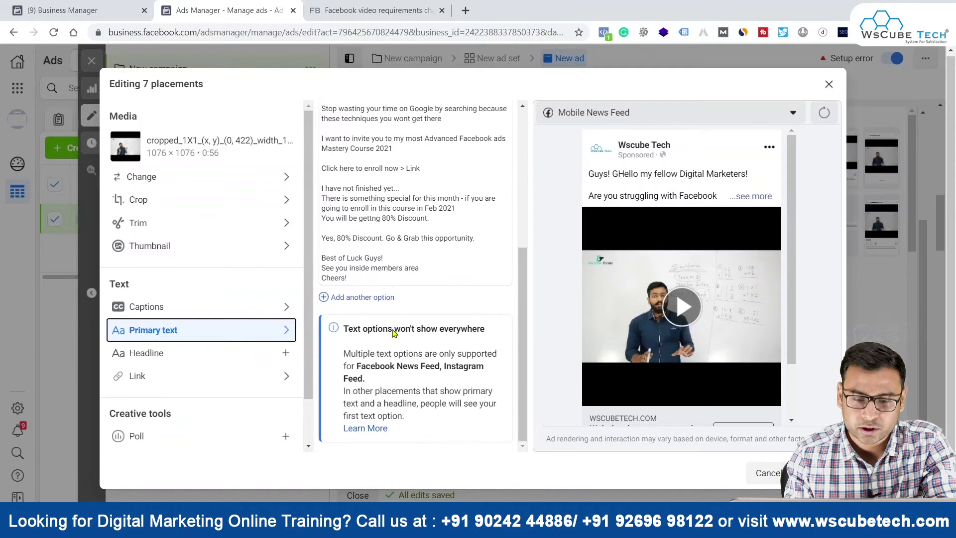
{"action": "left_click", "coordinate": [208, 354]}
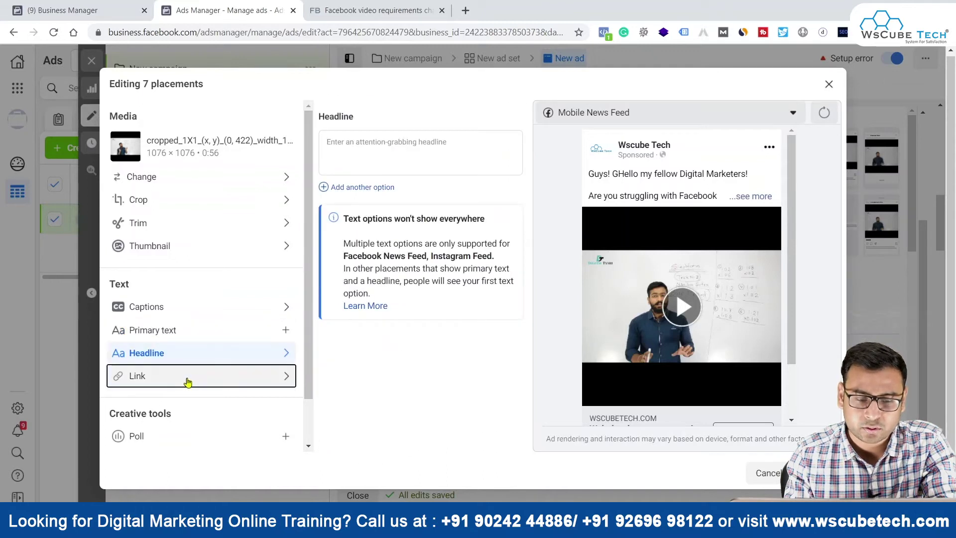
{"action": "left_click", "coordinate": [188, 377]}
{"action": "left_click", "coordinate": [214, 439]}
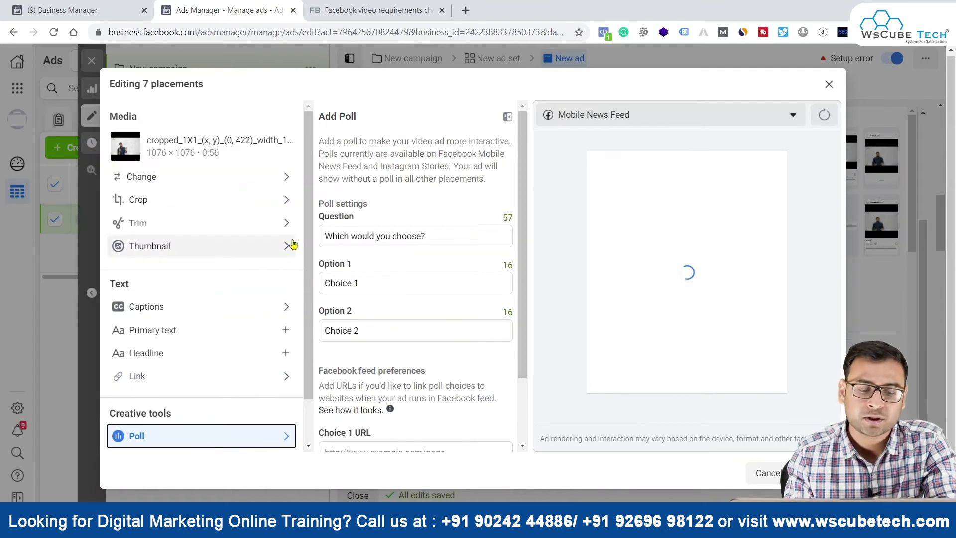
- Open the Add text overlays panel from Creative tools with an empty Text 1
{"action": "scroll", "coordinate": [298, 374], "scroll_direction": "down", "scroll_amount": 1}
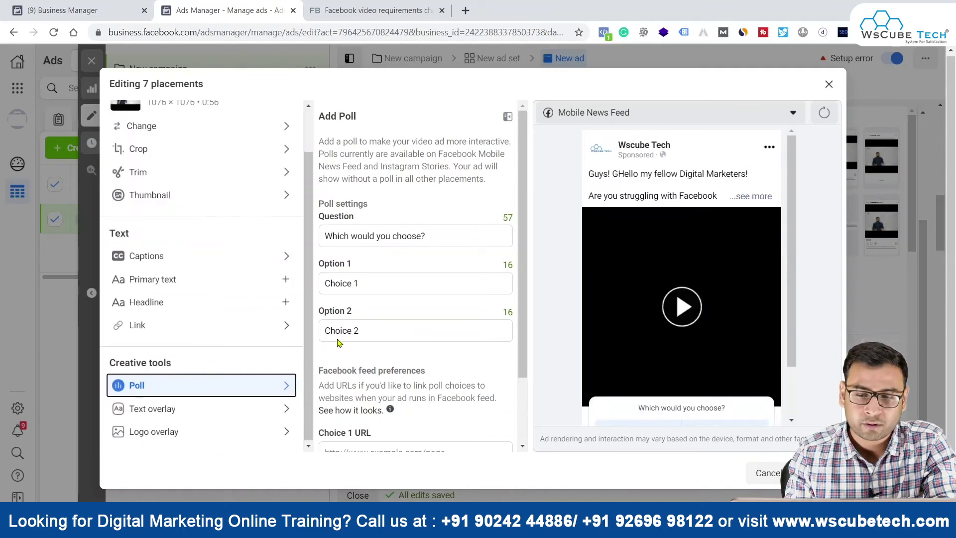
{"action": "scroll", "coordinate": [403, 318], "scroll_direction": "down", "scroll_amount": 1}
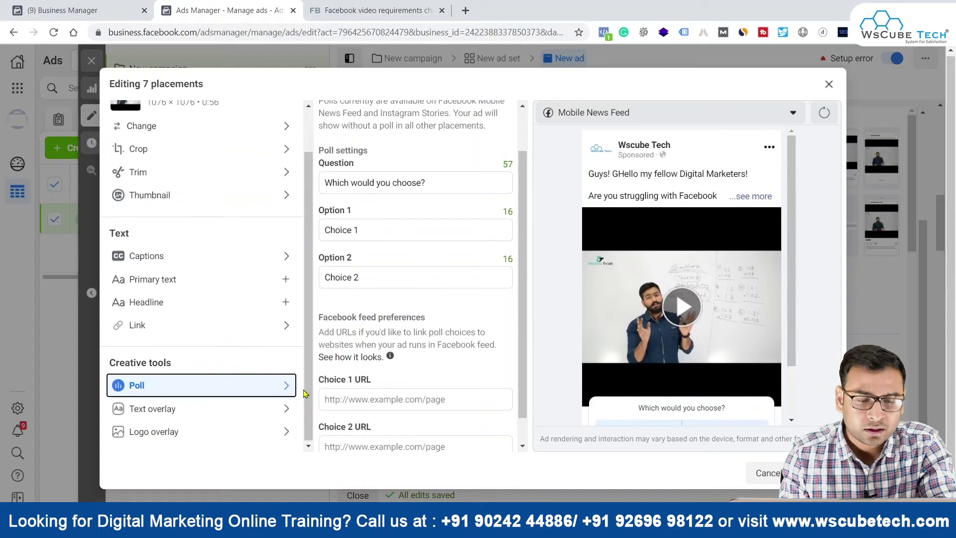
{"action": "left_click", "coordinate": [154, 409]}
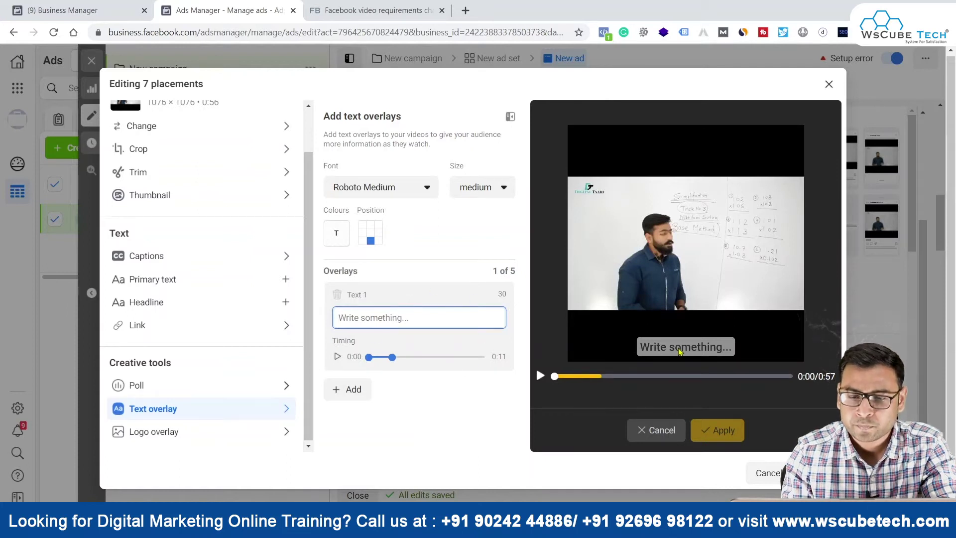
- Type Text 1 introducing the presenter by name from WsCube
{"action": "type", "text": "Hey This is D"}
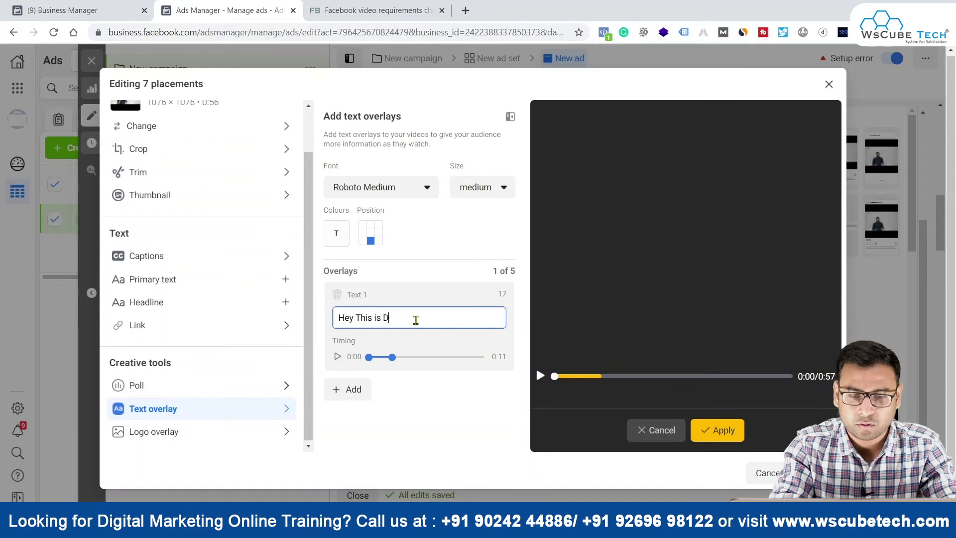
{"action": "key", "text": "BackSpace"}
{"action": "type", "text": "um"}
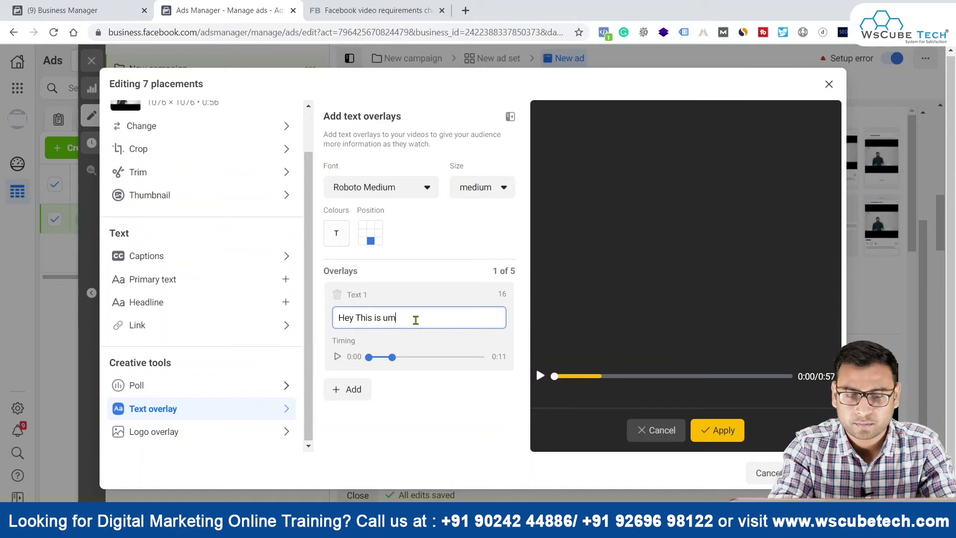
{"action": "type", "text": "ar from WsCube T"}
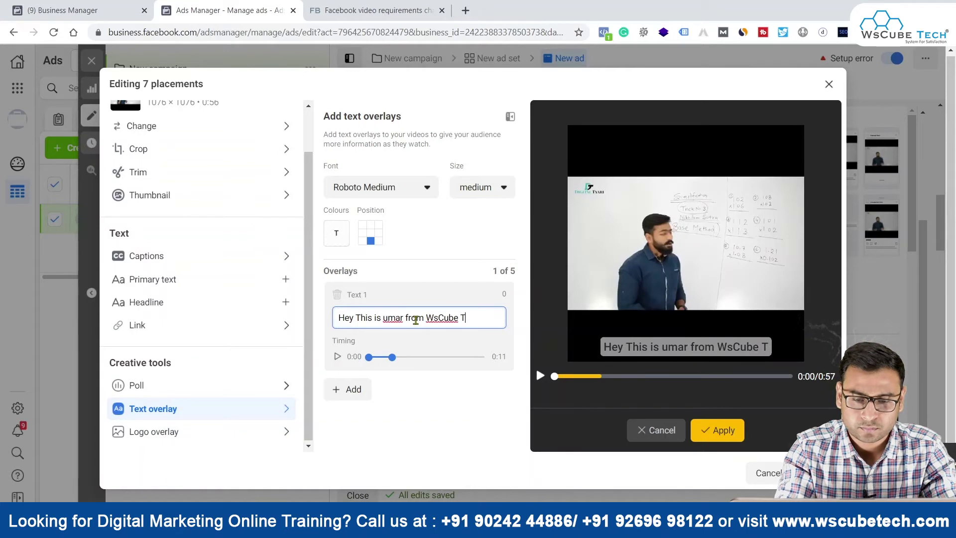
{"action": "key", "text": "BackSpace"}
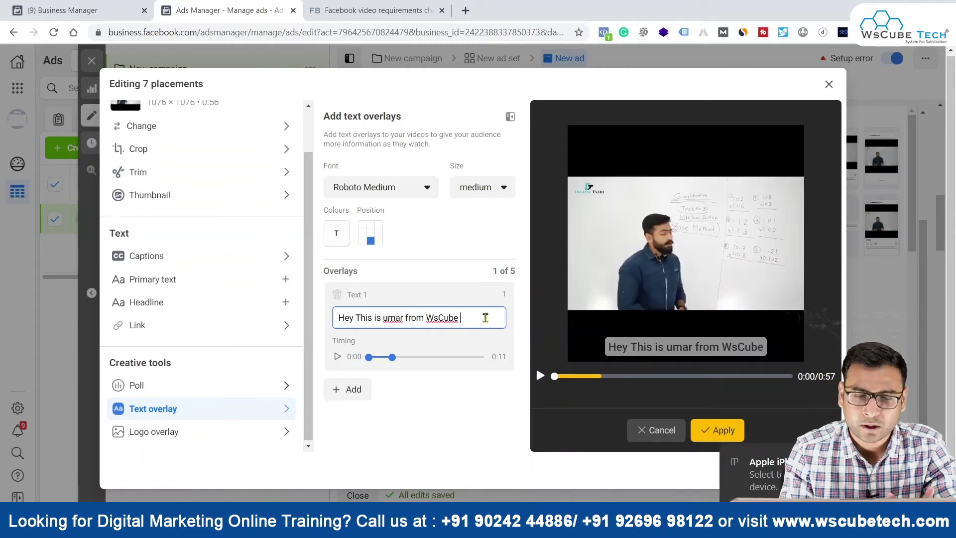
- Time the overlay from 0:09 to 0:20 and play, then pause, the preview
{"action": "left_click_drag", "start_coordinate": [369, 357], "coordinate": [411, 359]}
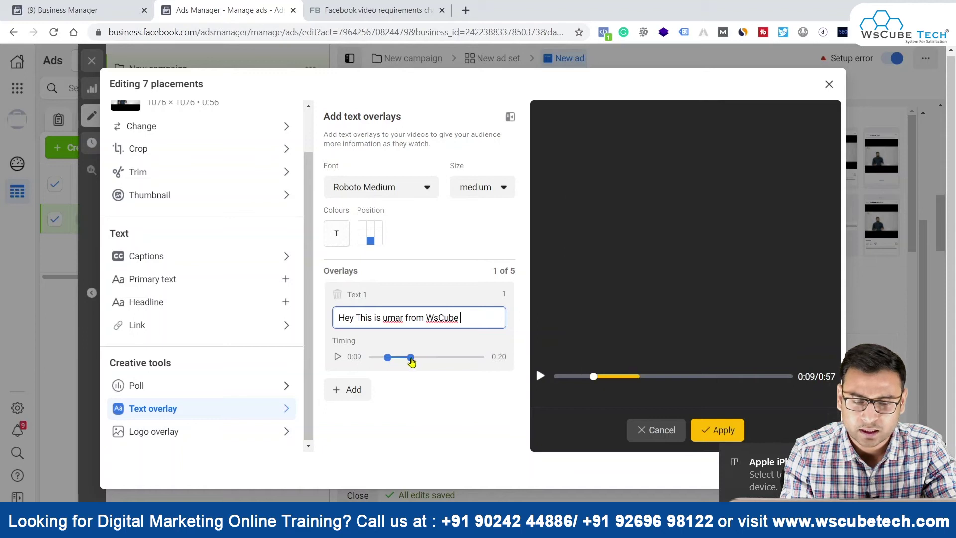
{"action": "left_click", "coordinate": [338, 357]}
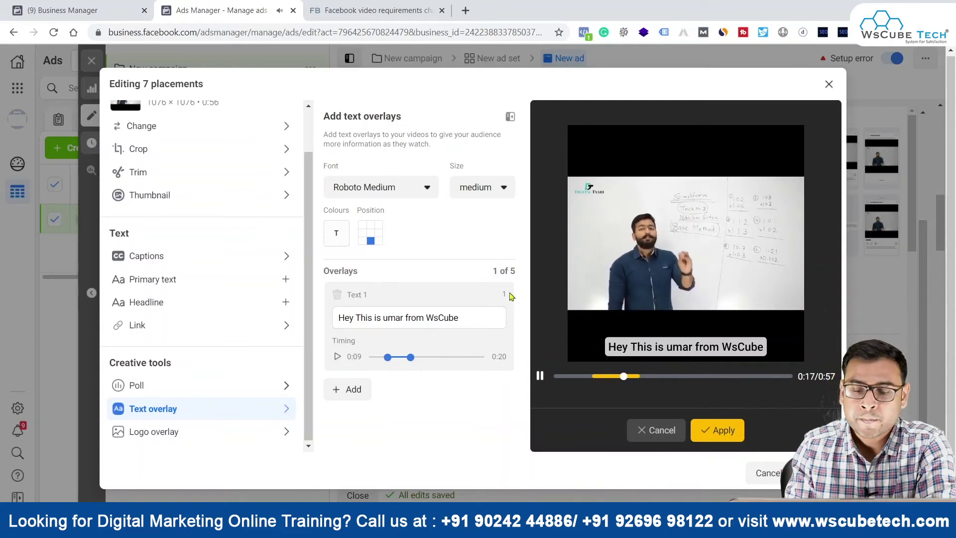
{"action": "left_click", "coordinate": [610, 329]}
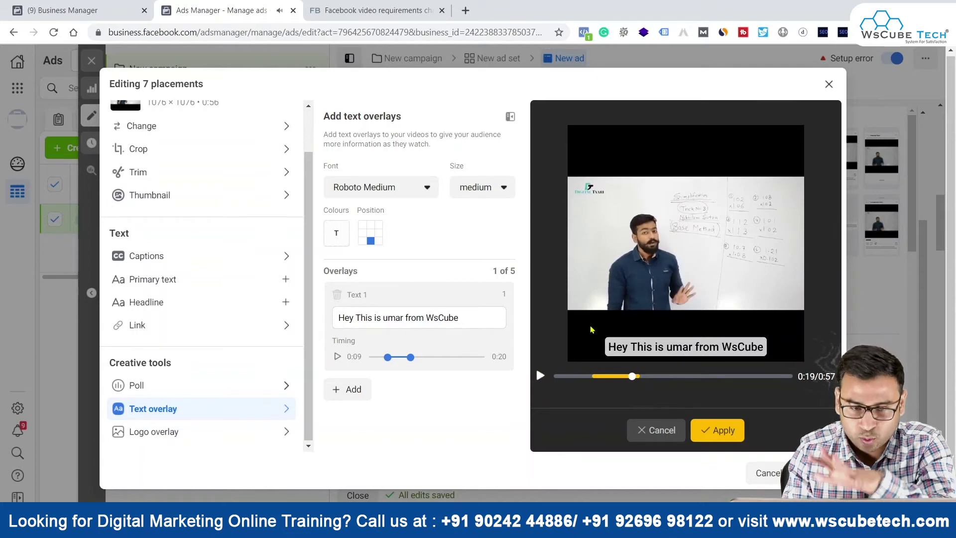
- Keep Roboto Medium at medium size and set the overlay position to the centre cell
{"action": "left_click", "coordinate": [382, 193]}
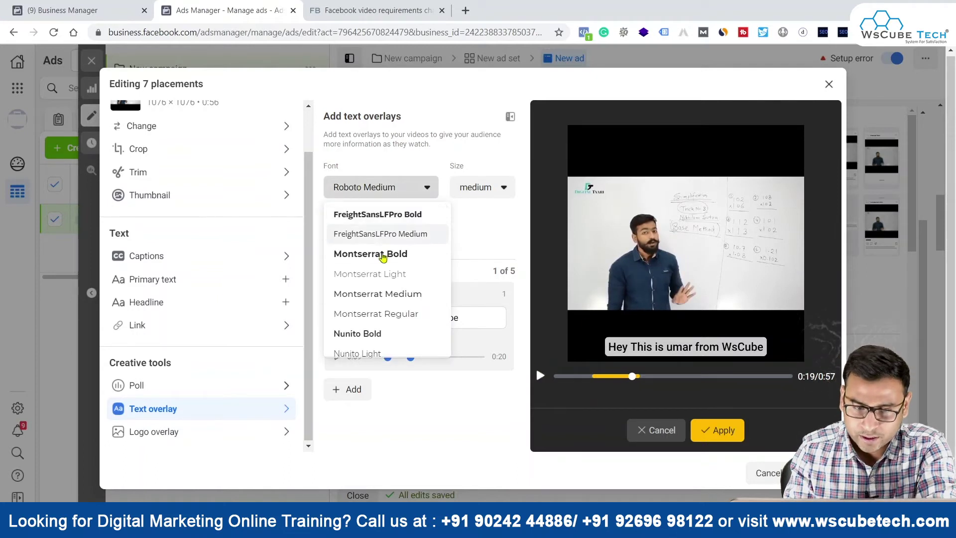
{"action": "scroll", "coordinate": [401, 298], "scroll_direction": "down", "scroll_amount": 6}
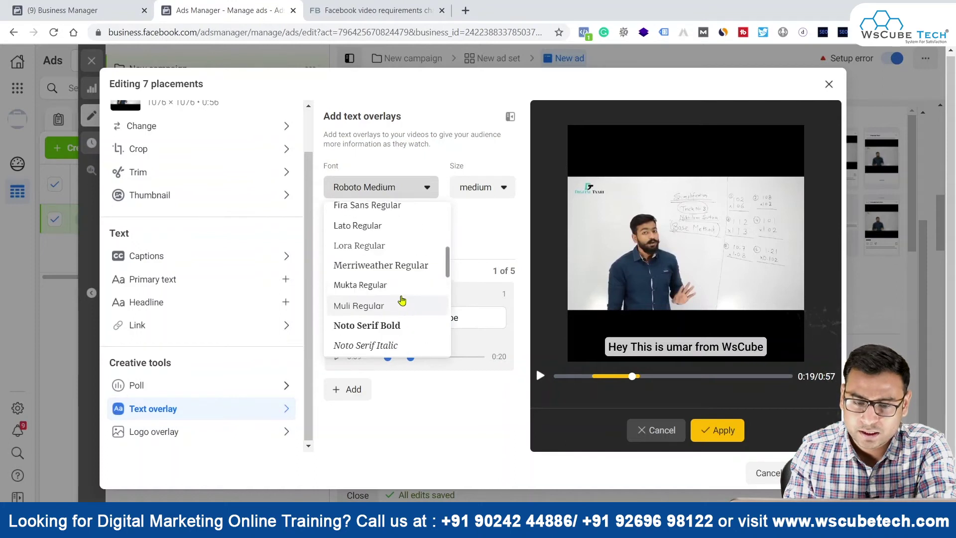
{"action": "scroll", "coordinate": [402, 299], "scroll_direction": "down", "scroll_amount": 3}
{"action": "left_click", "coordinate": [401, 301]}
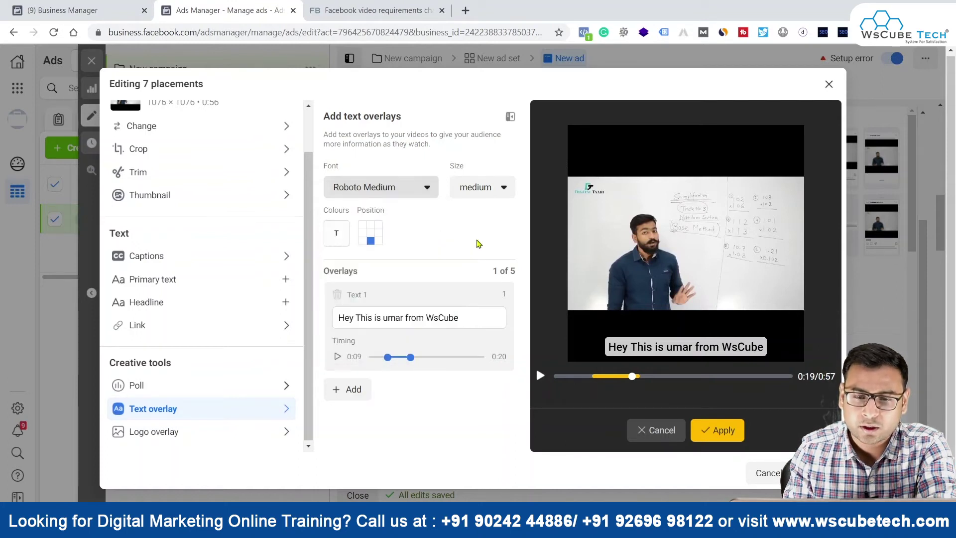
{"action": "left_click", "coordinate": [477, 190]}
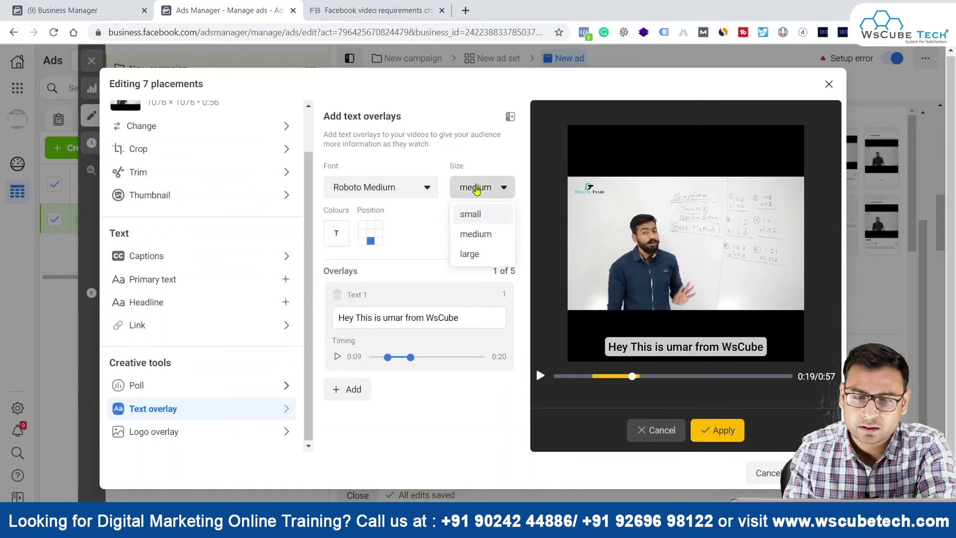
{"action": "left_click", "coordinate": [420, 237]}
{"action": "left_click", "coordinate": [370, 233]}
{"action": "left_click", "coordinate": [336, 232]}
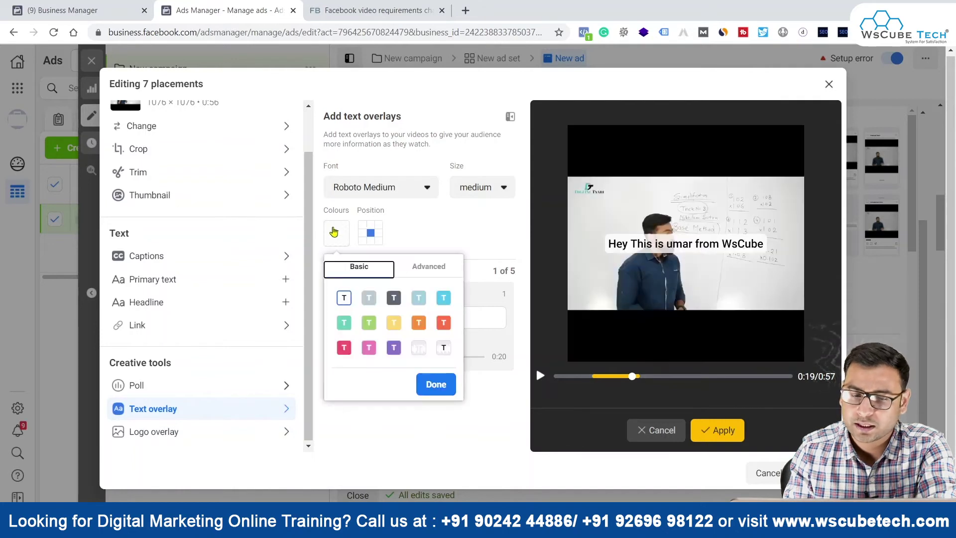
{"action": "left_click", "coordinate": [419, 217]}
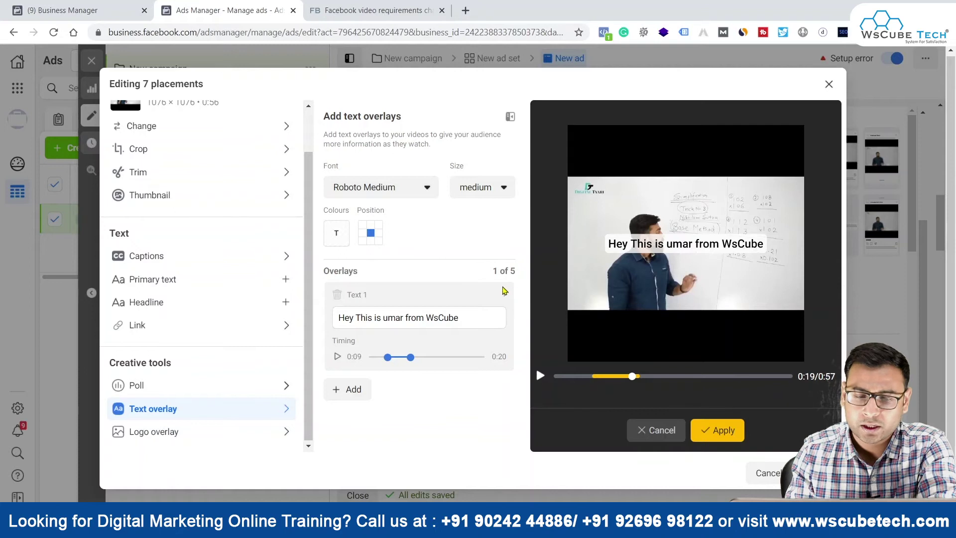
- Add an empty Text 2 overlay (0:20–0:32) and open the Logo overlay image picker
{"action": "left_click", "coordinate": [339, 389]}
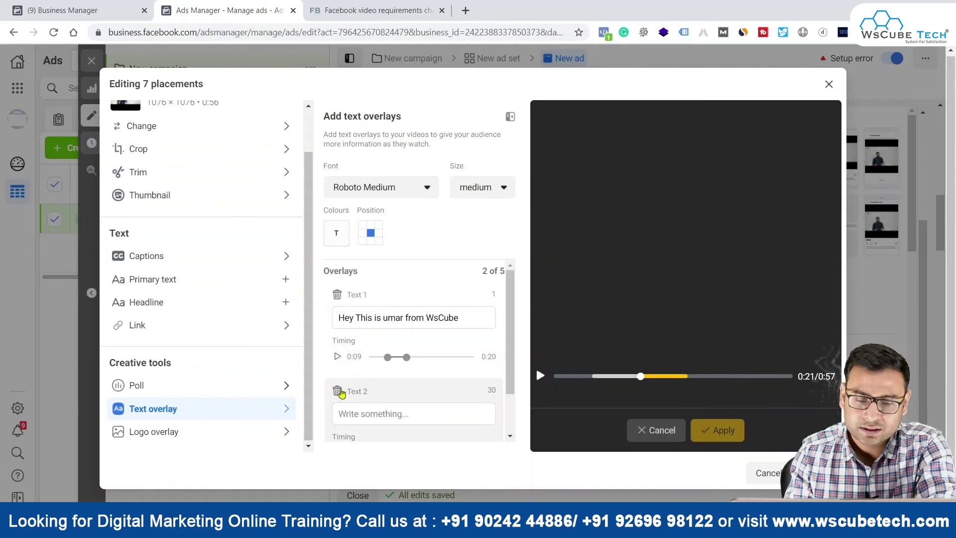
{"action": "scroll", "coordinate": [345, 410], "scroll_direction": "down", "scroll_amount": 1}
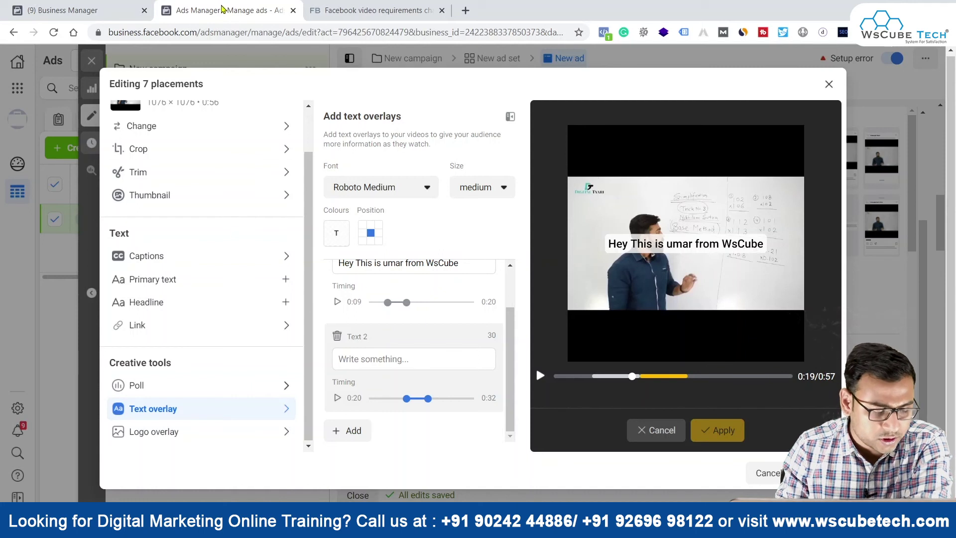
{"action": "left_click", "coordinate": [172, 433]}
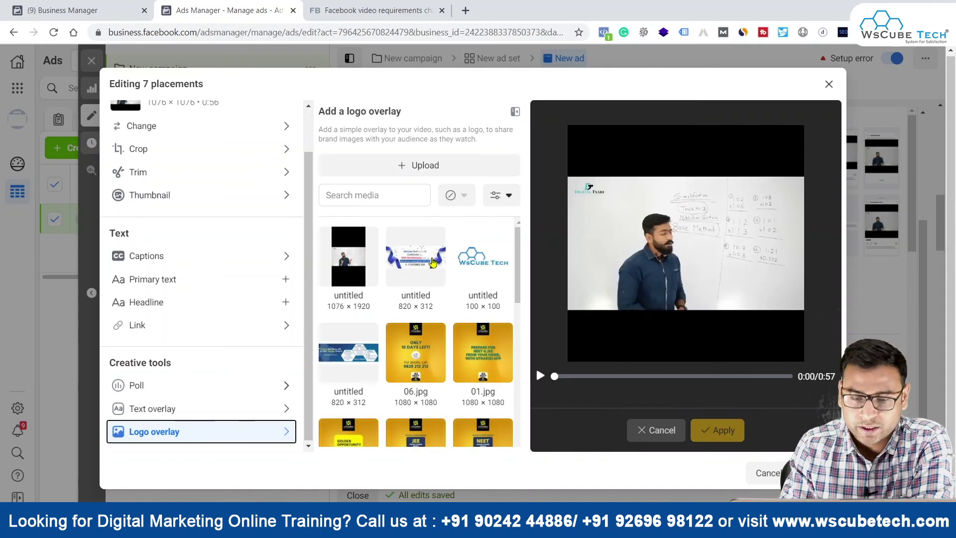
- Overlay the WsCube Tech logo image at Large size in the centre position of the video
{"action": "left_click", "coordinate": [483, 261]}
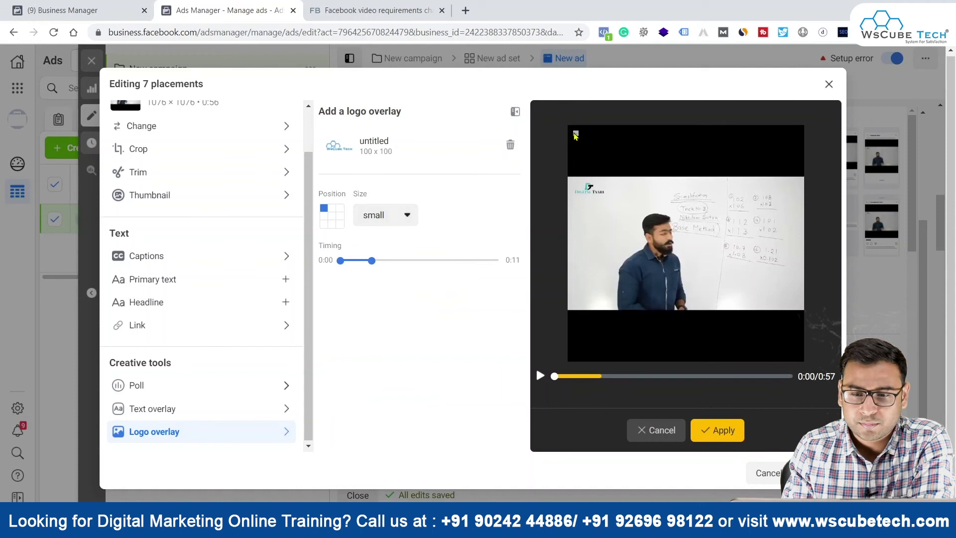
{"action": "left_click", "coordinate": [365, 215]}
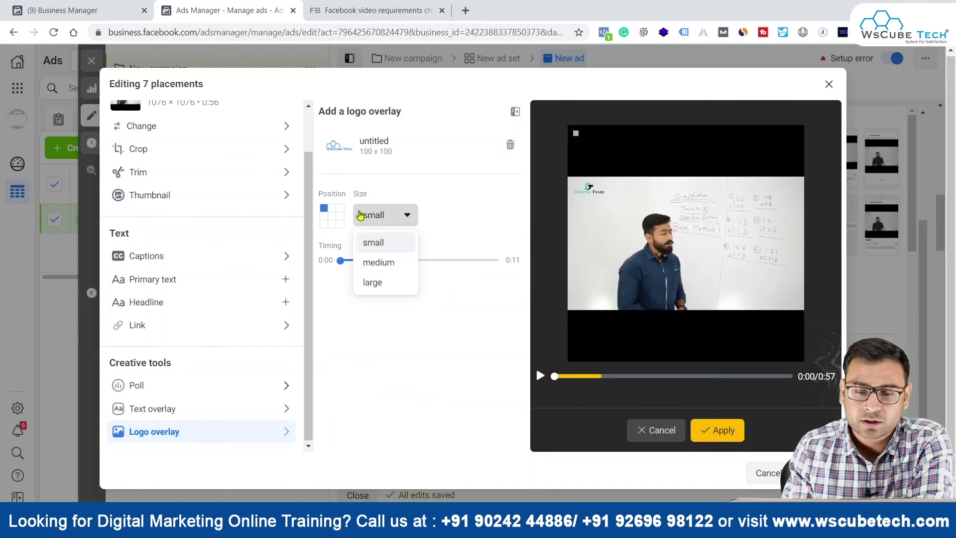
{"action": "left_click", "coordinate": [375, 284]}
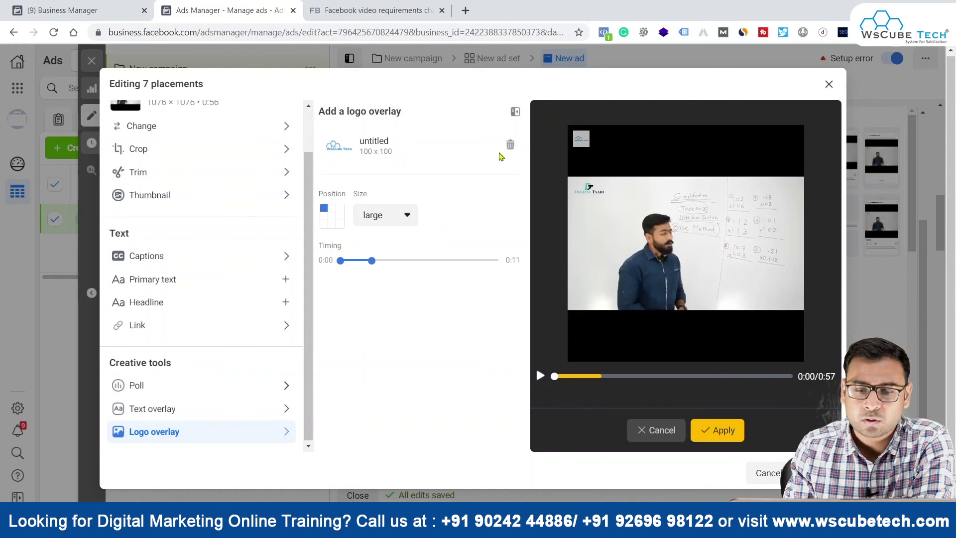
{"action": "left_click", "coordinate": [340, 208]}
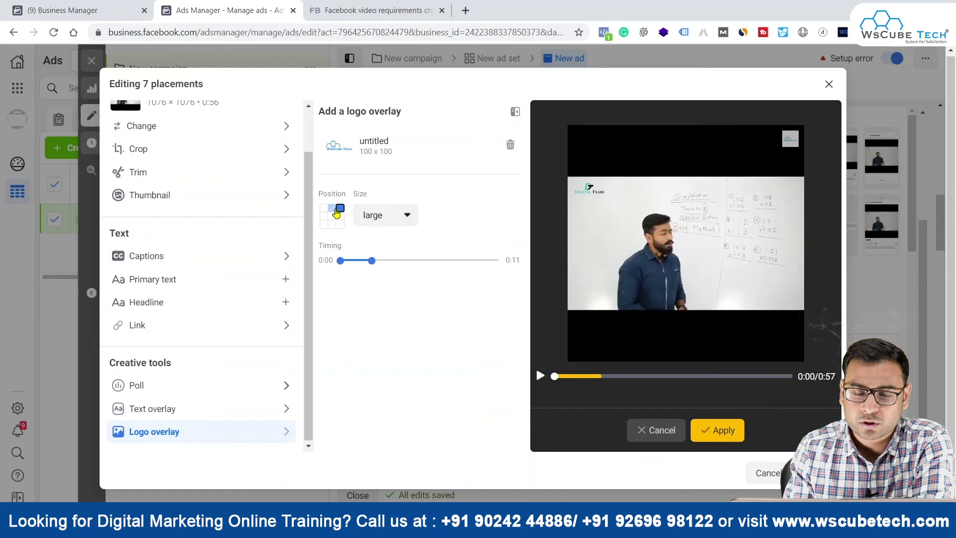
{"action": "left_click", "coordinate": [332, 216]}
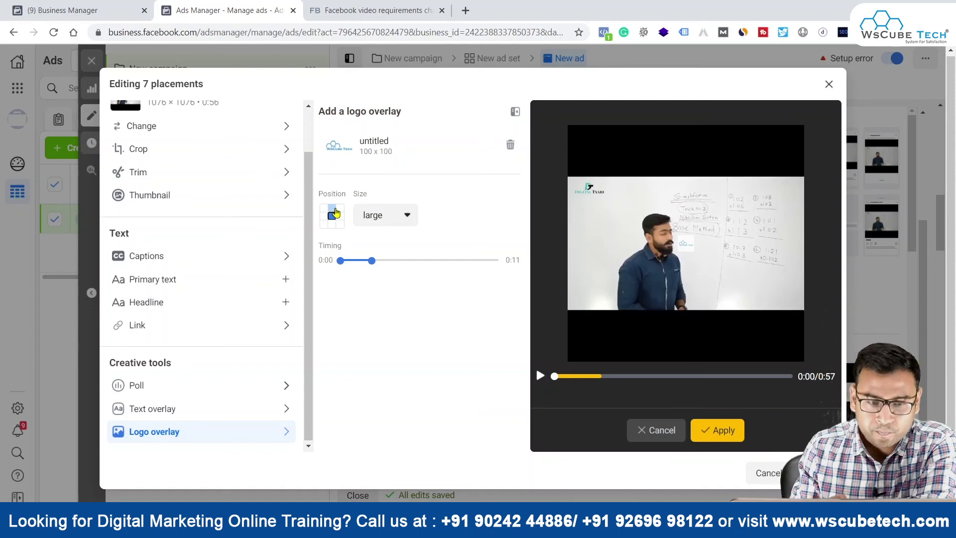
{"action": "scroll", "coordinate": [241, 312], "scroll_direction": "up", "scroll_amount": 1}
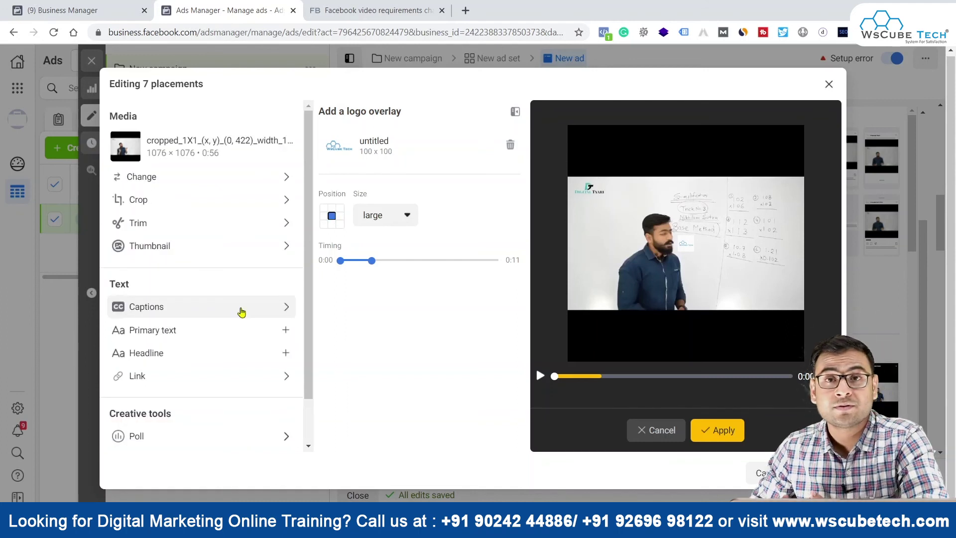